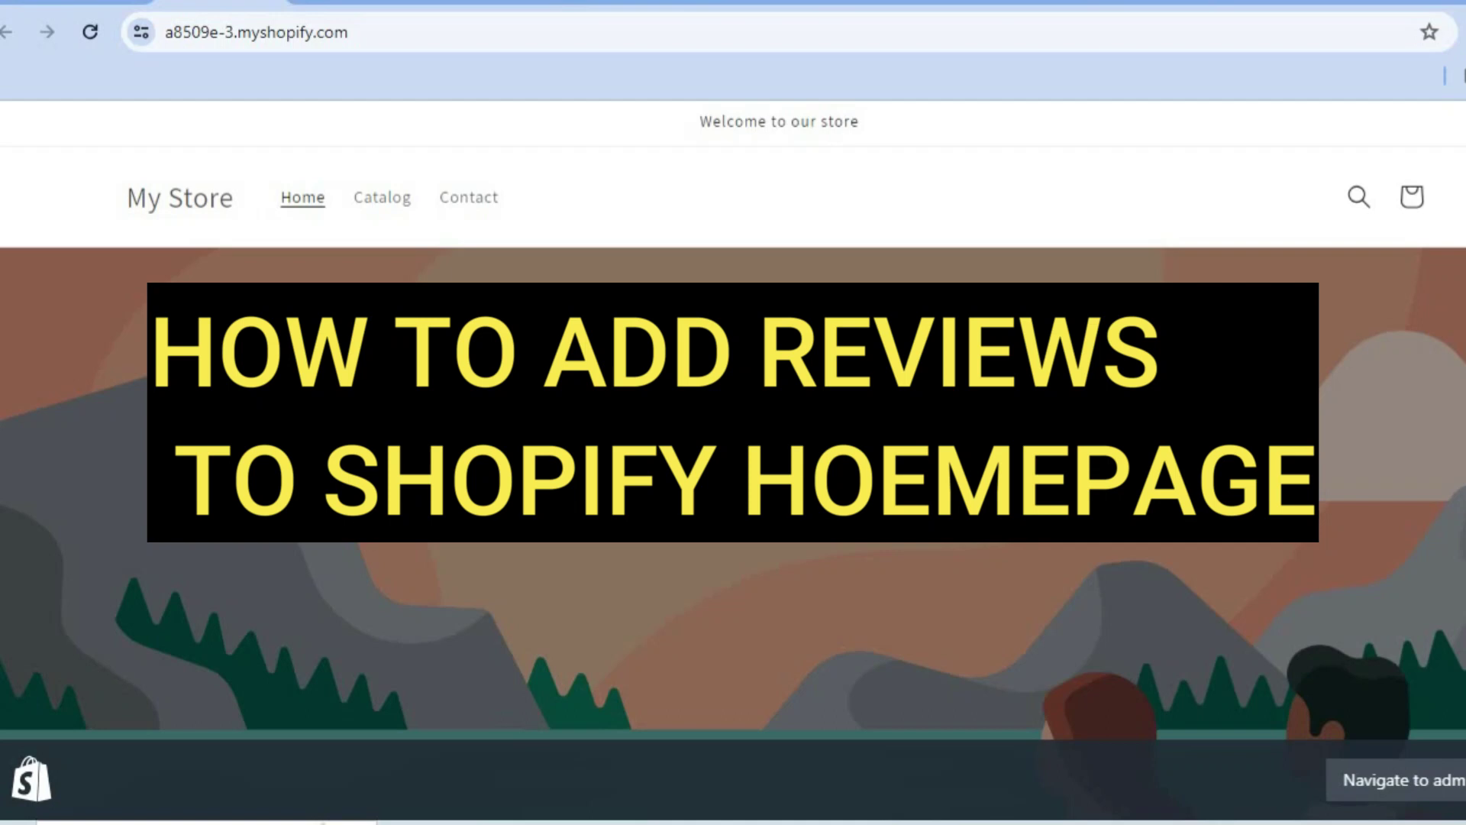
- Scroll the storefront homepage down to the reviews carousel and reload the page
scroll(733, 458, "down", 6)
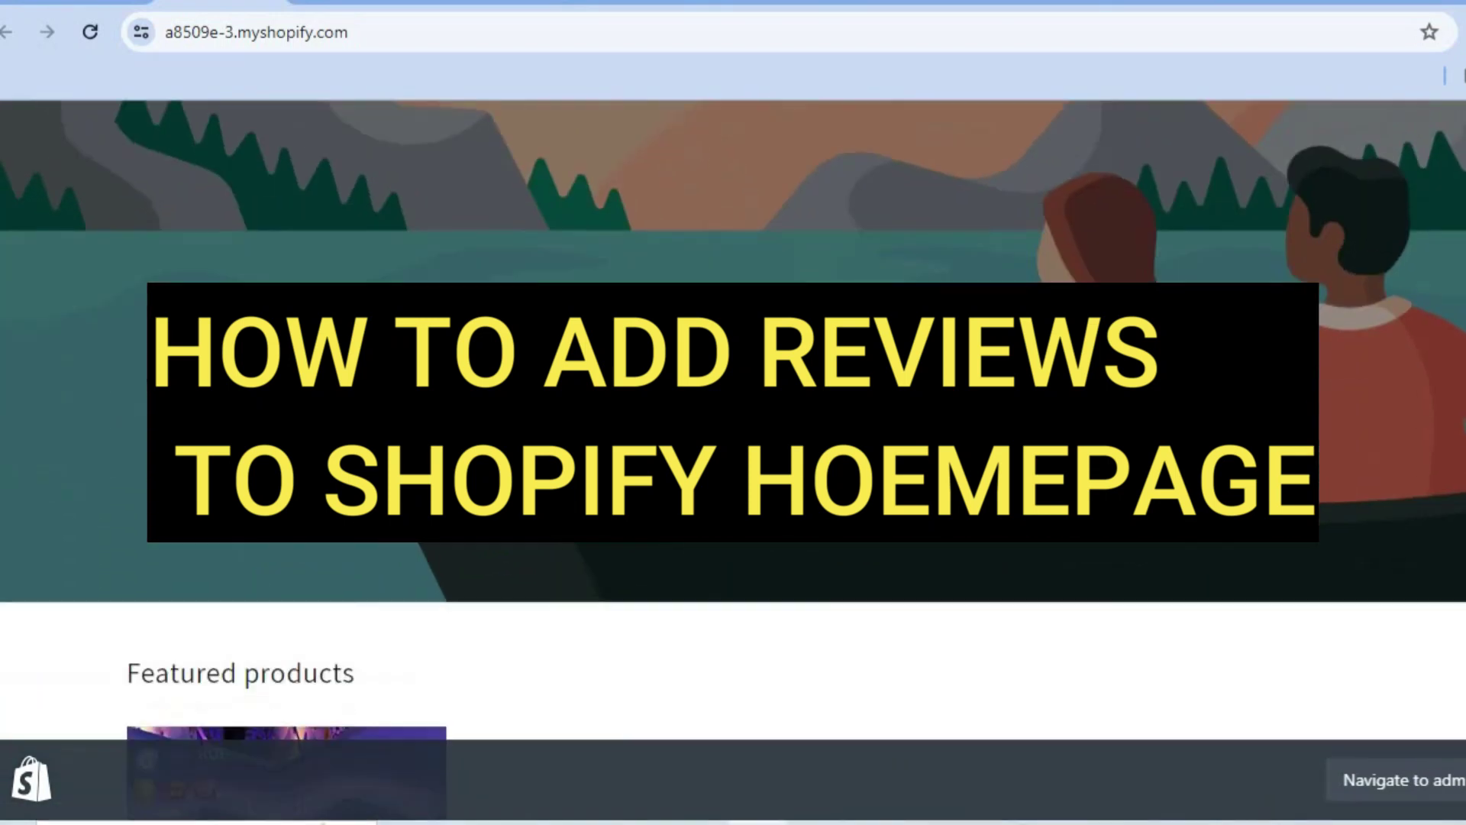
scroll(733, 458, "down", 6)
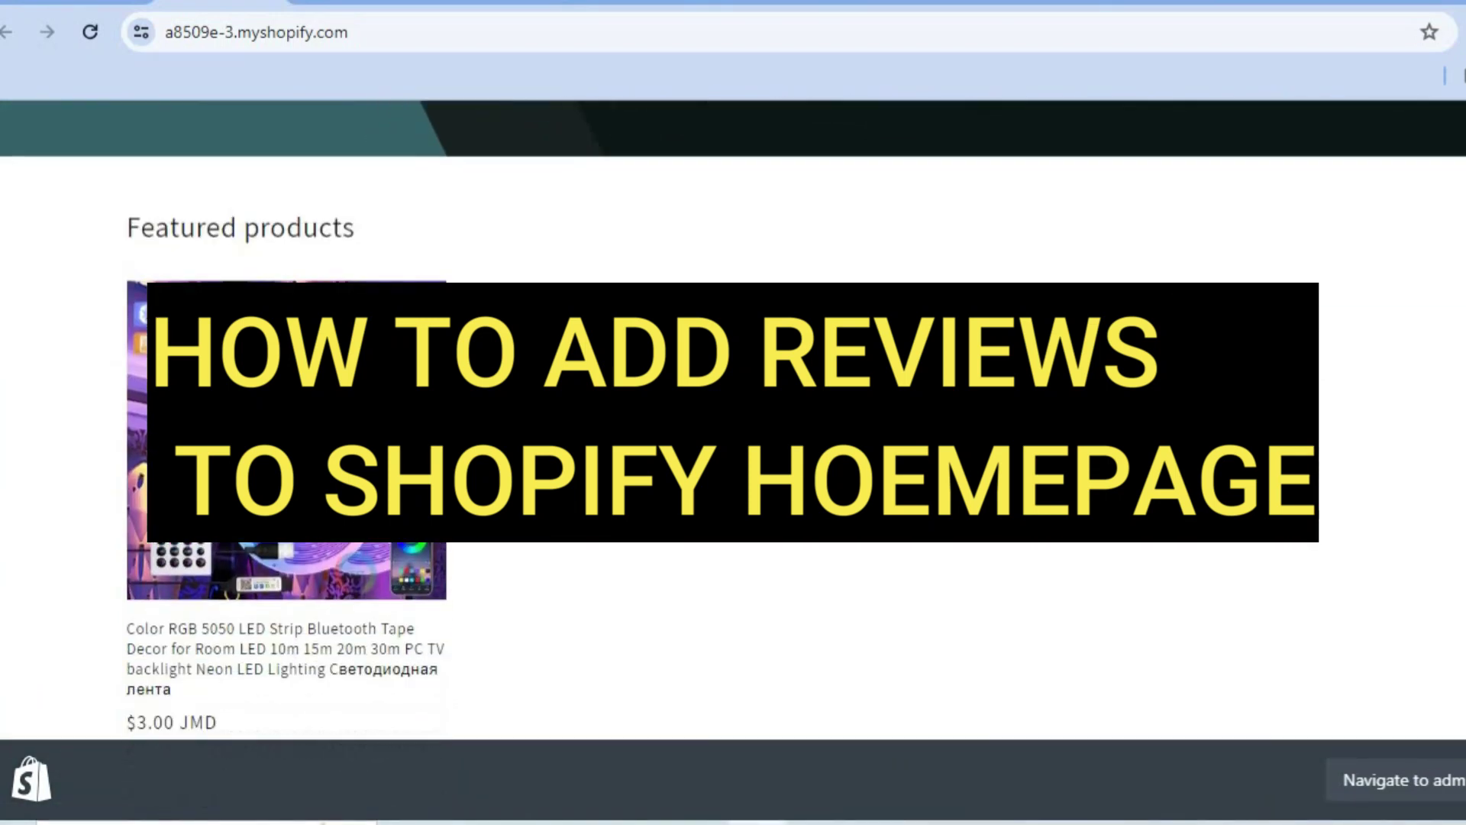
scroll(733, 458, "down", 3)
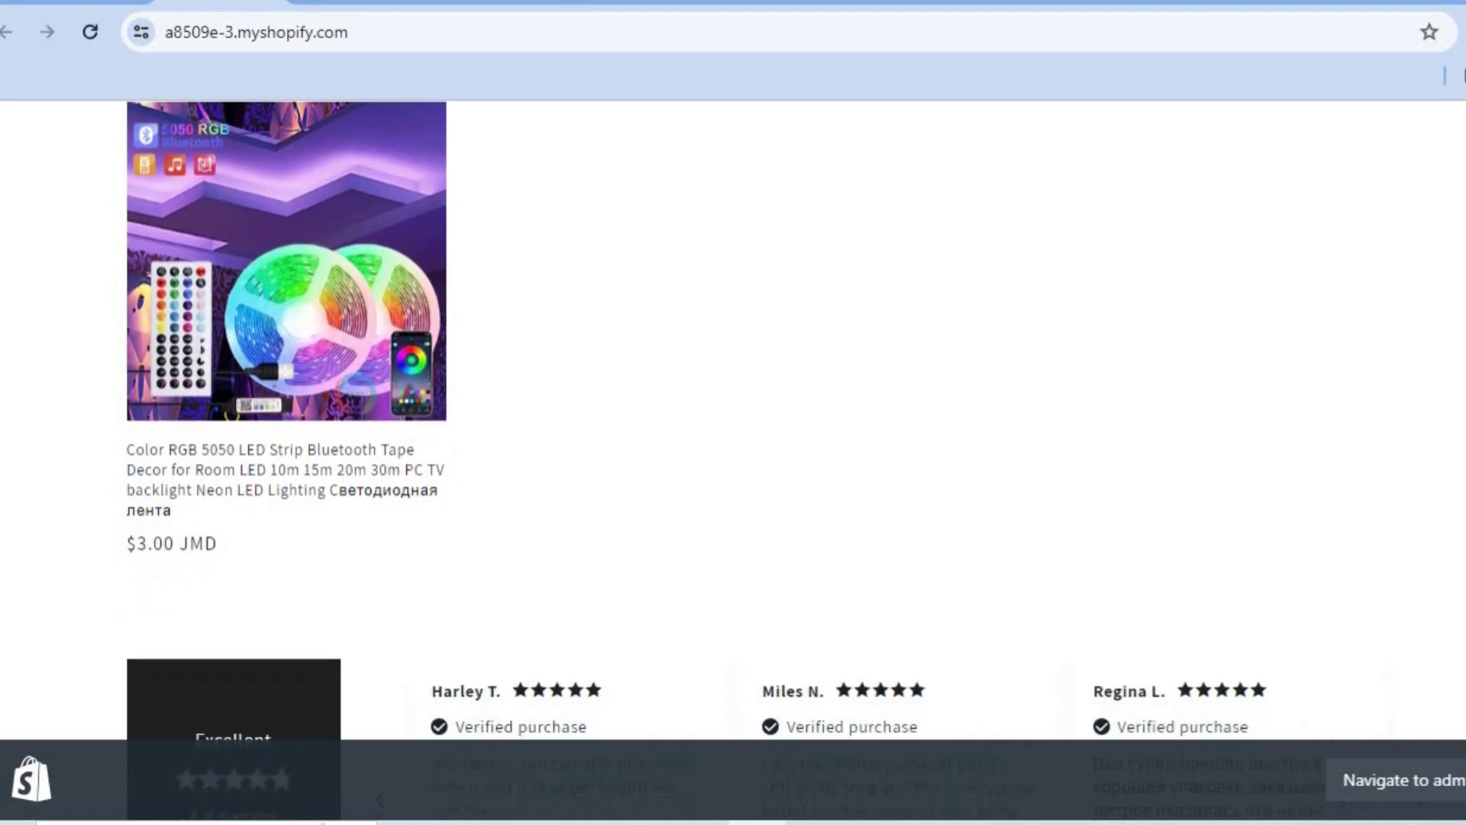
scroll(733, 458, "down", 2)
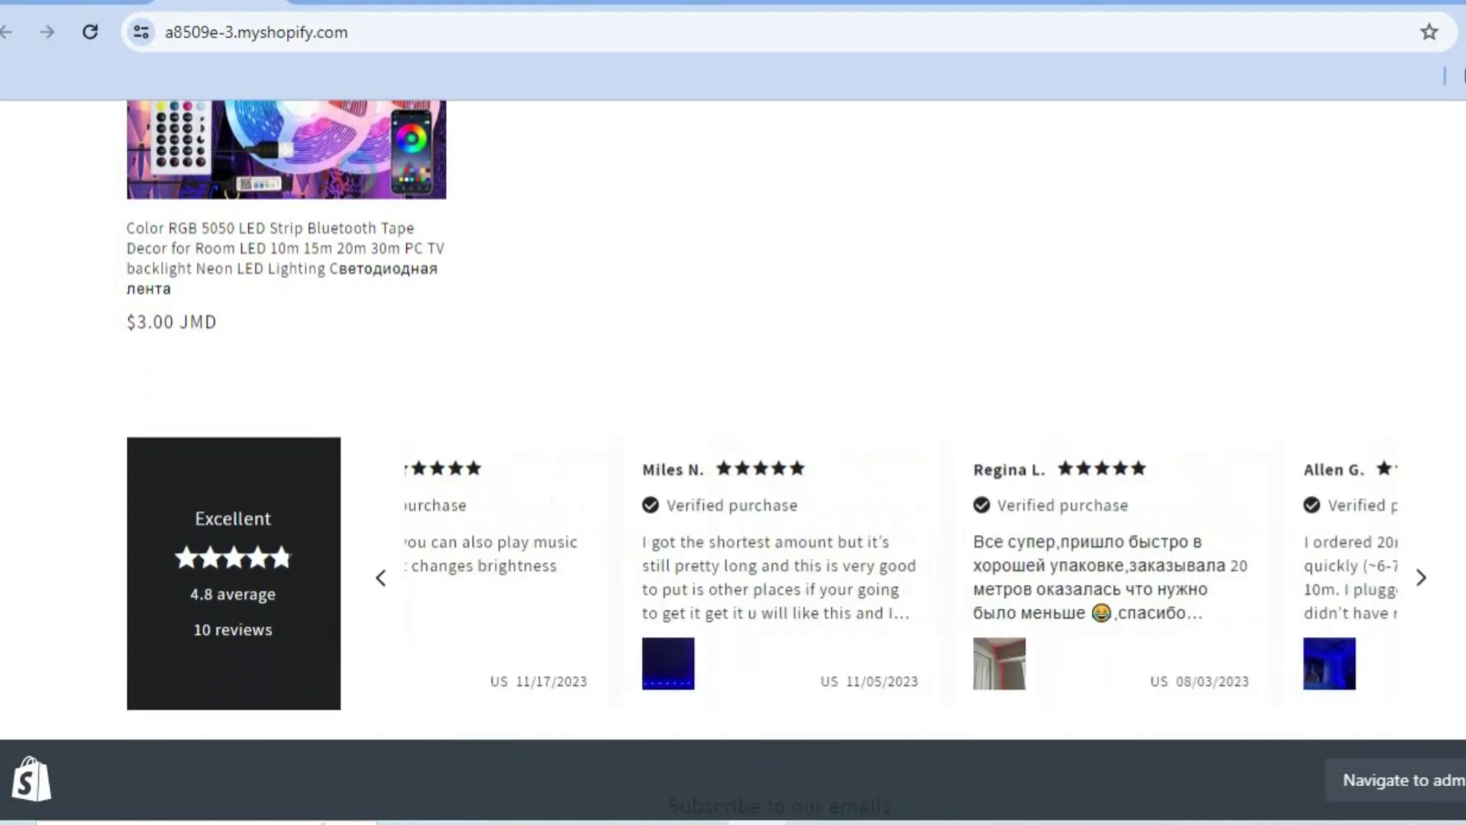
scroll(776, 406, "down", 1)
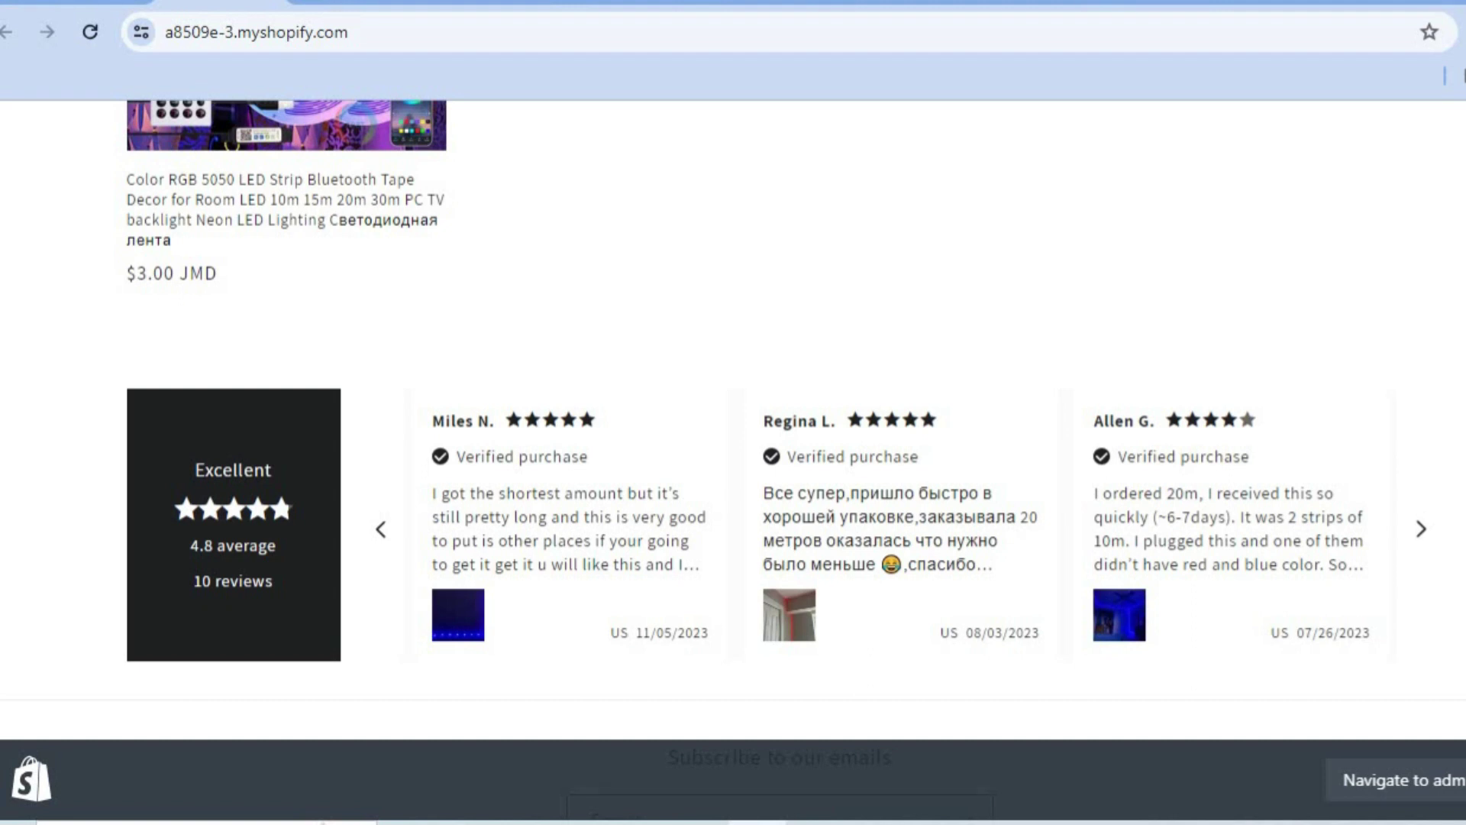
key("F5")
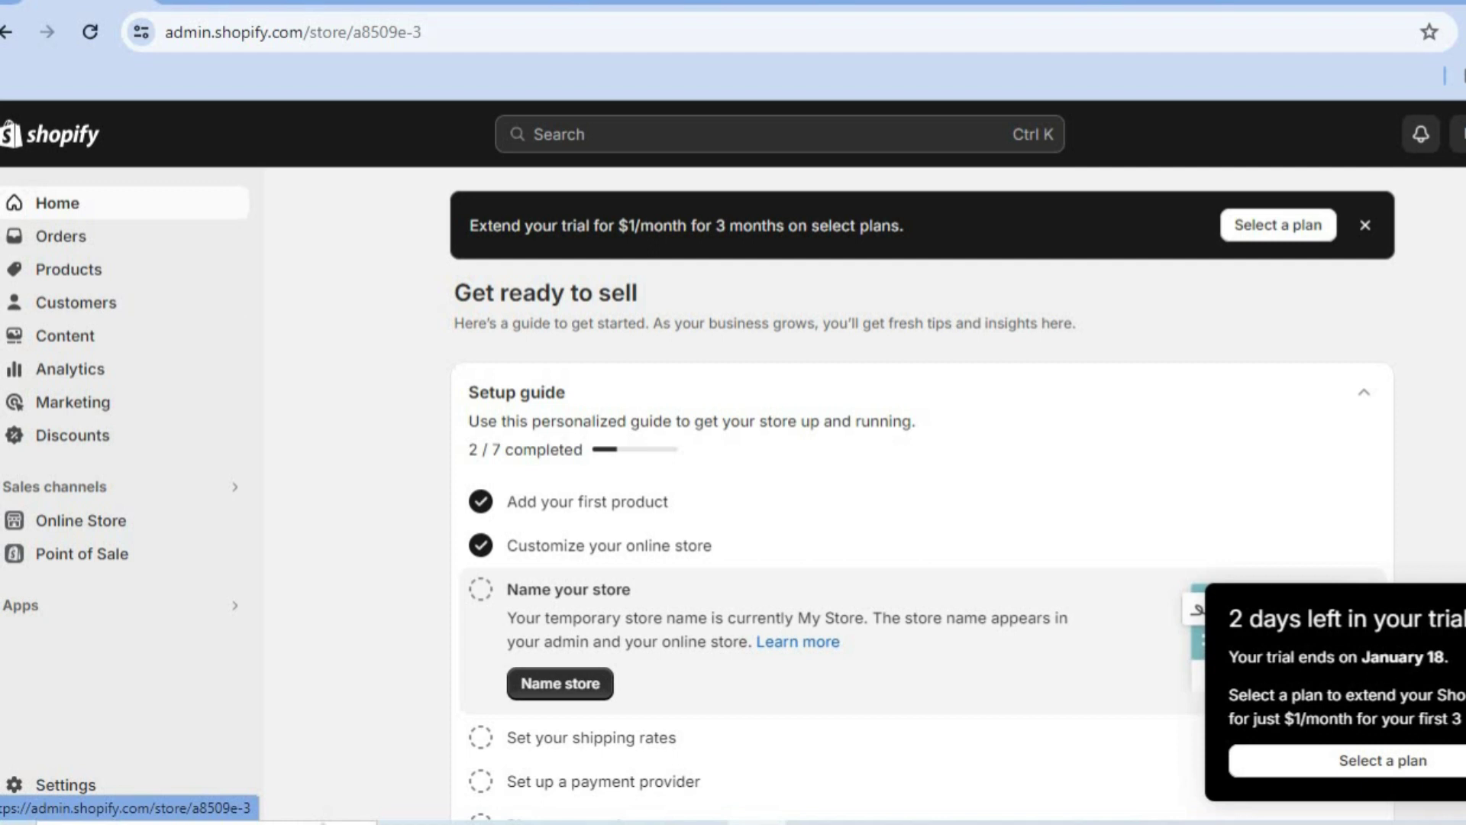
- Go from Apps via 'App and sales channel settings' to the Shopify App Store
left_click(140, 605)
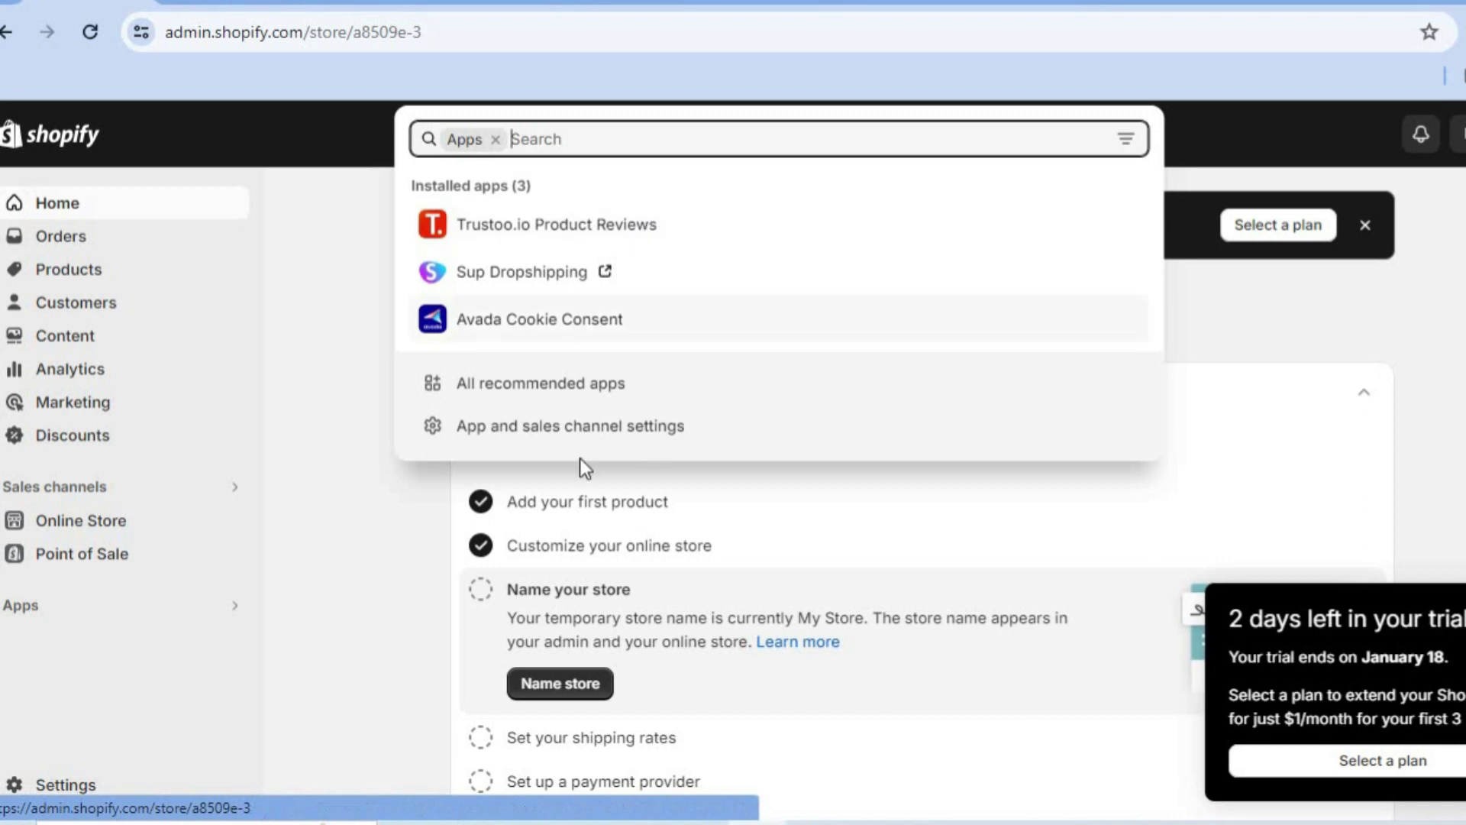
left_click(631, 435)
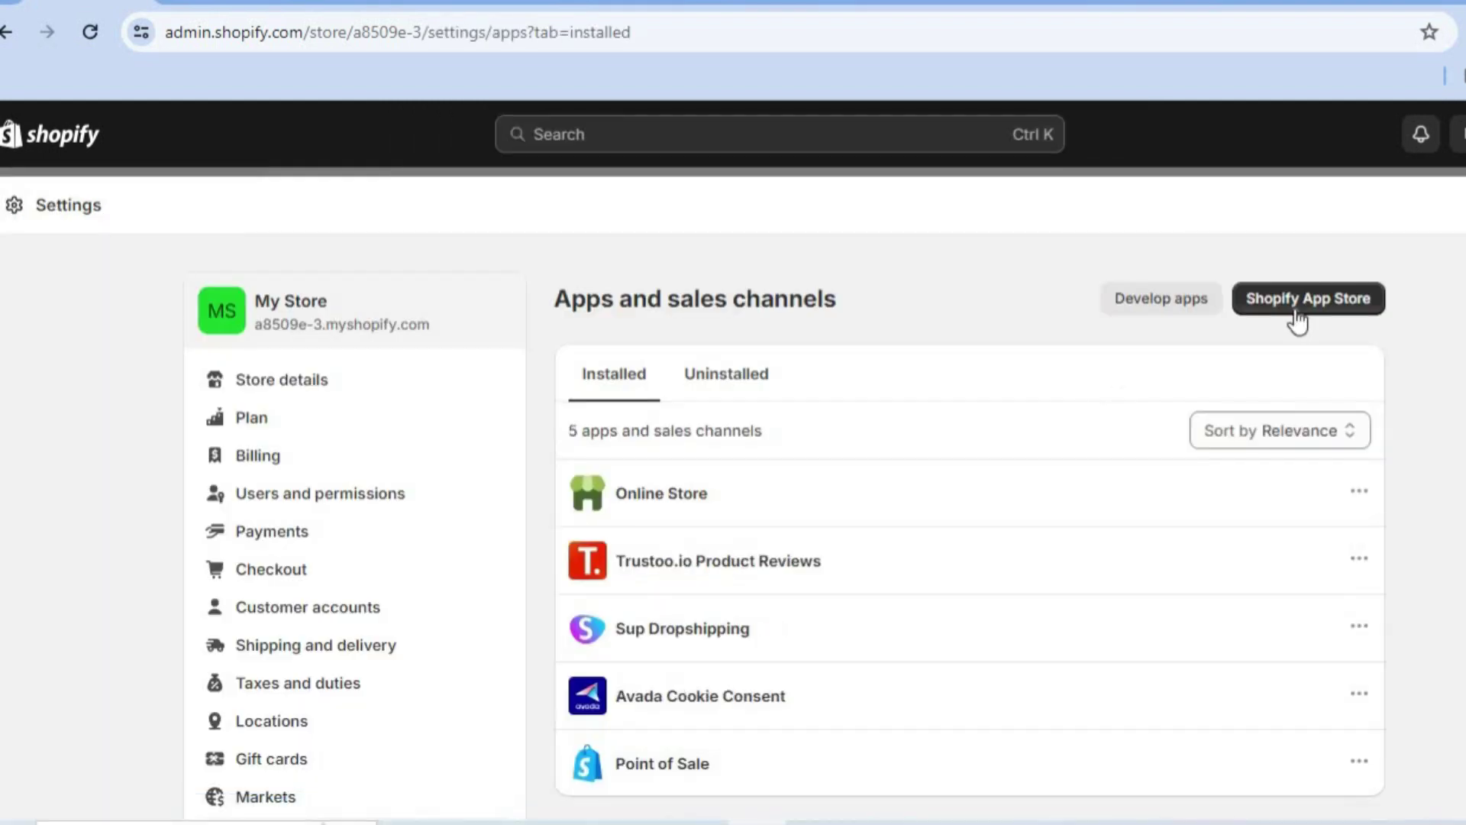
left_click(1338, 307)
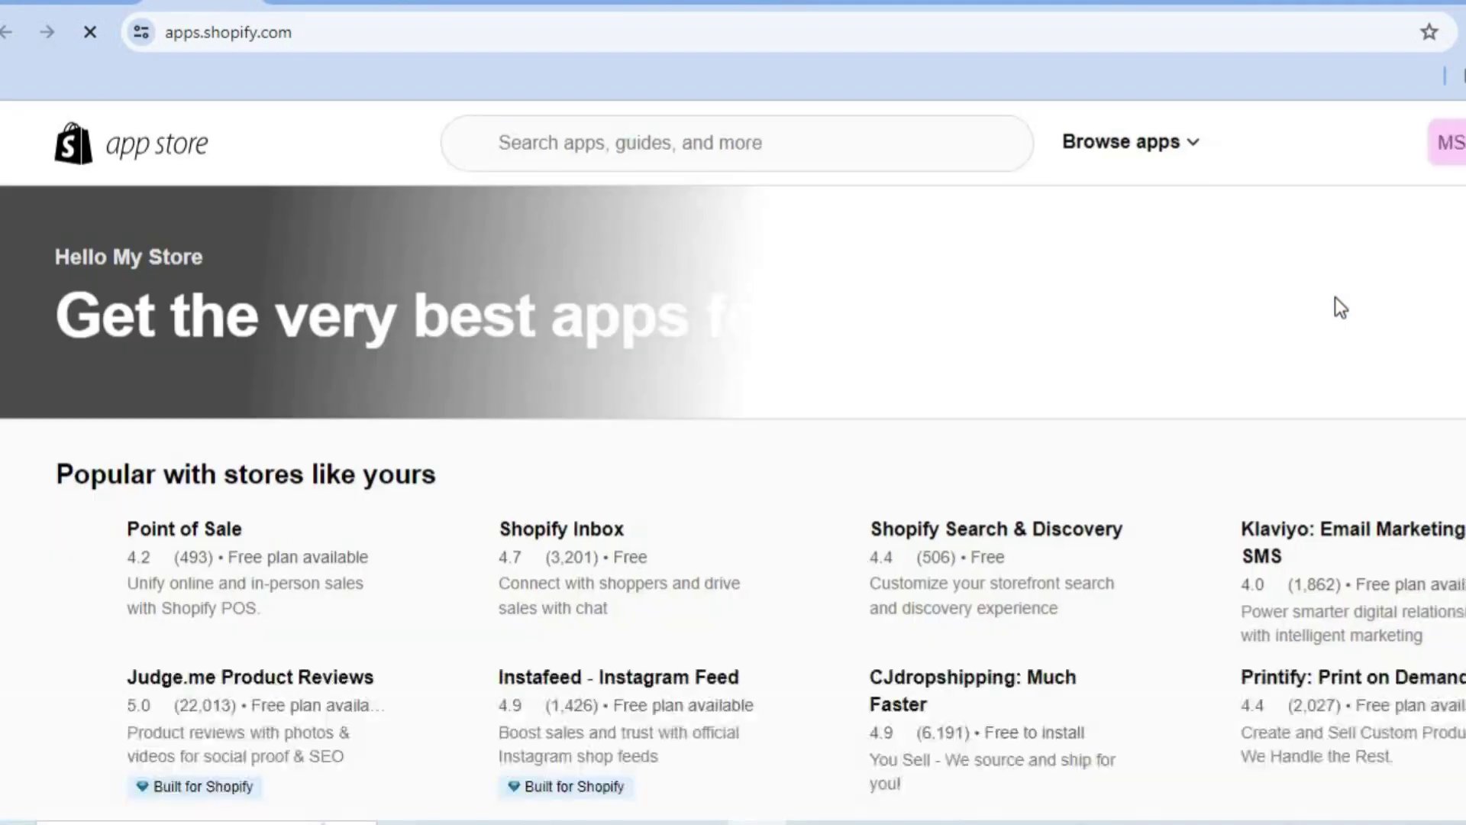
- Search the App Store for 'trustoo' and open the Trustoo.io Product Reviews App listing
left_click(709, 143)
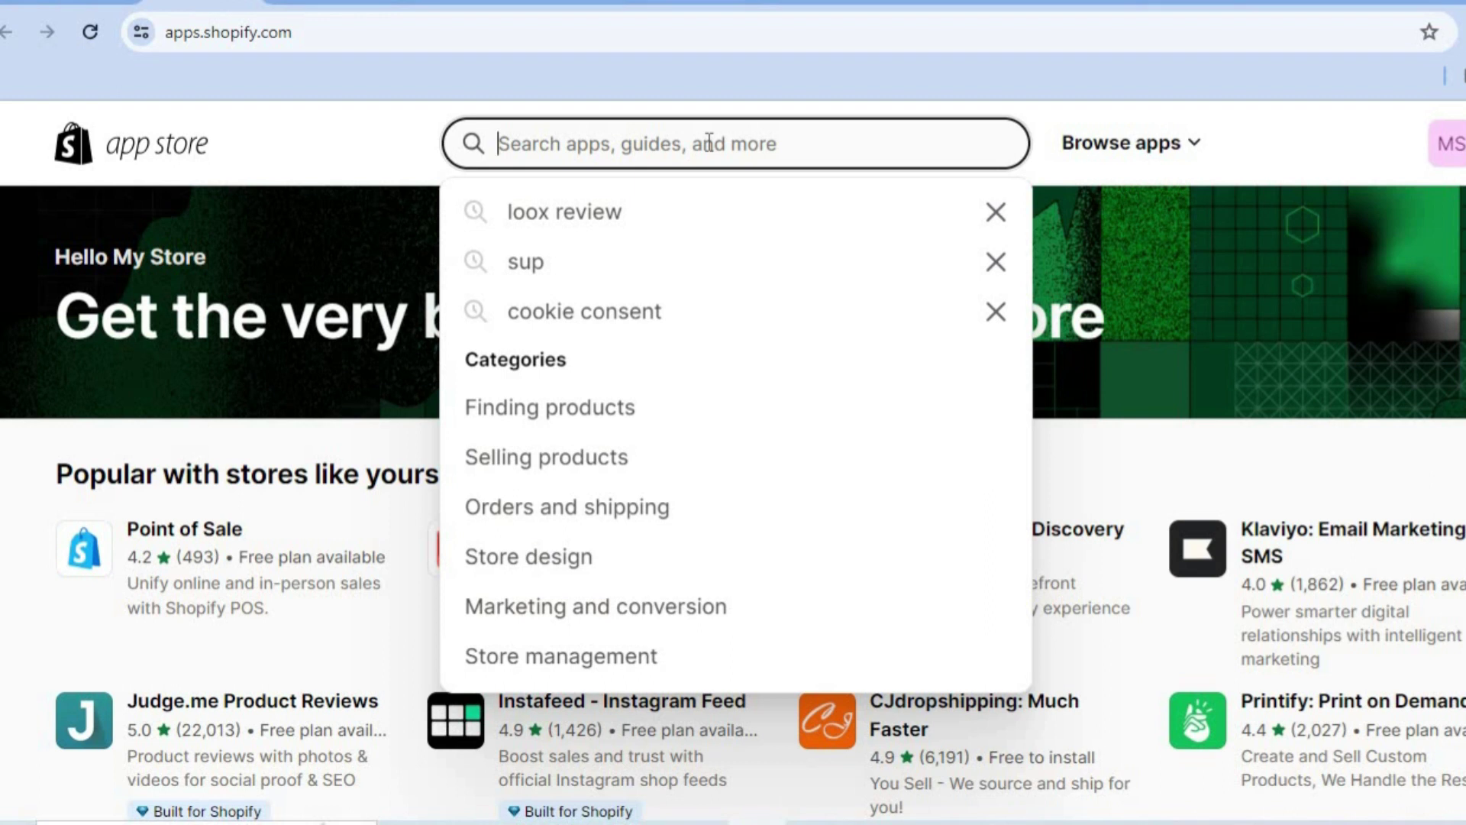
type("tr")
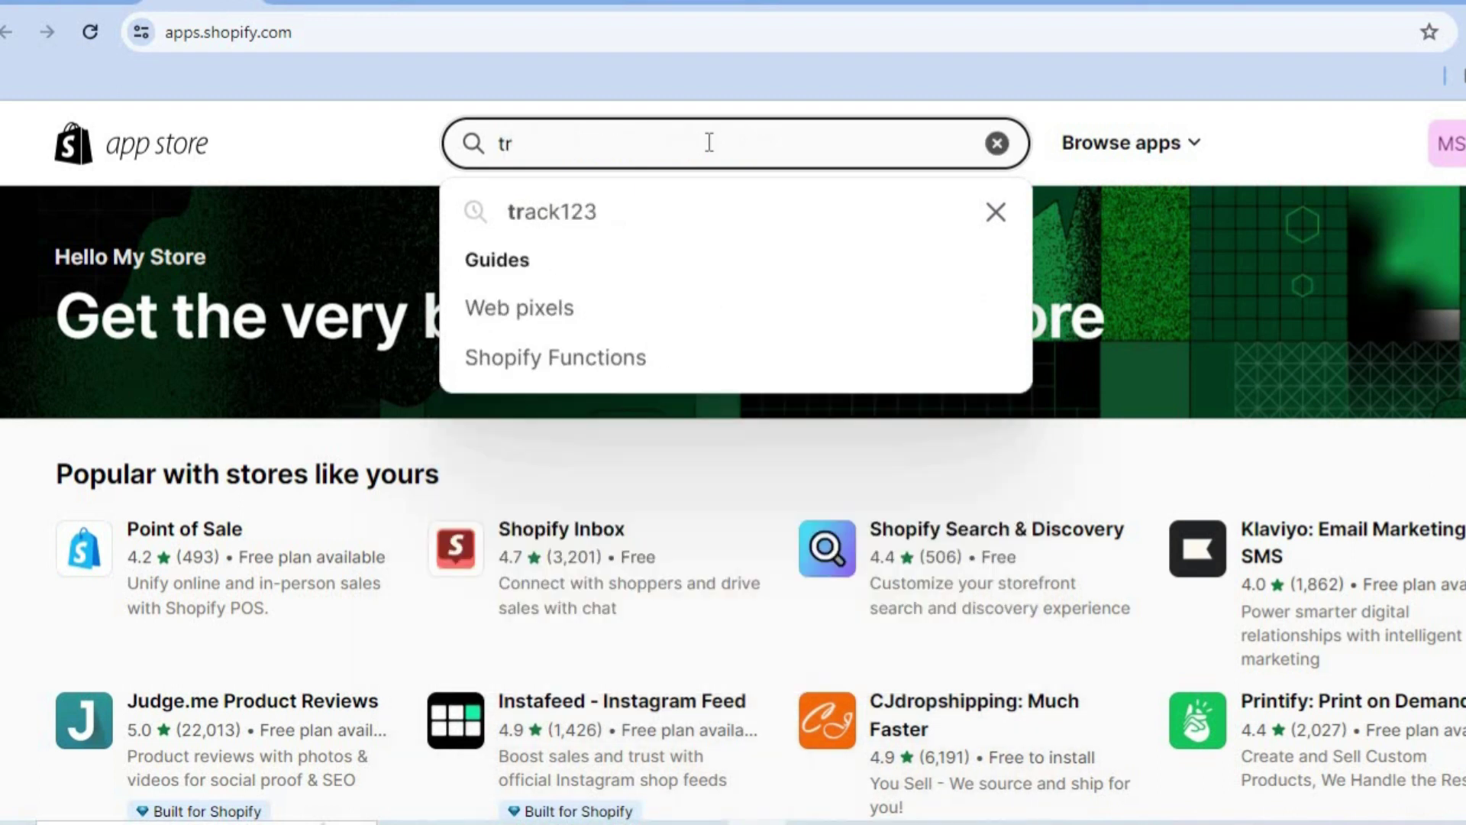
type("us")
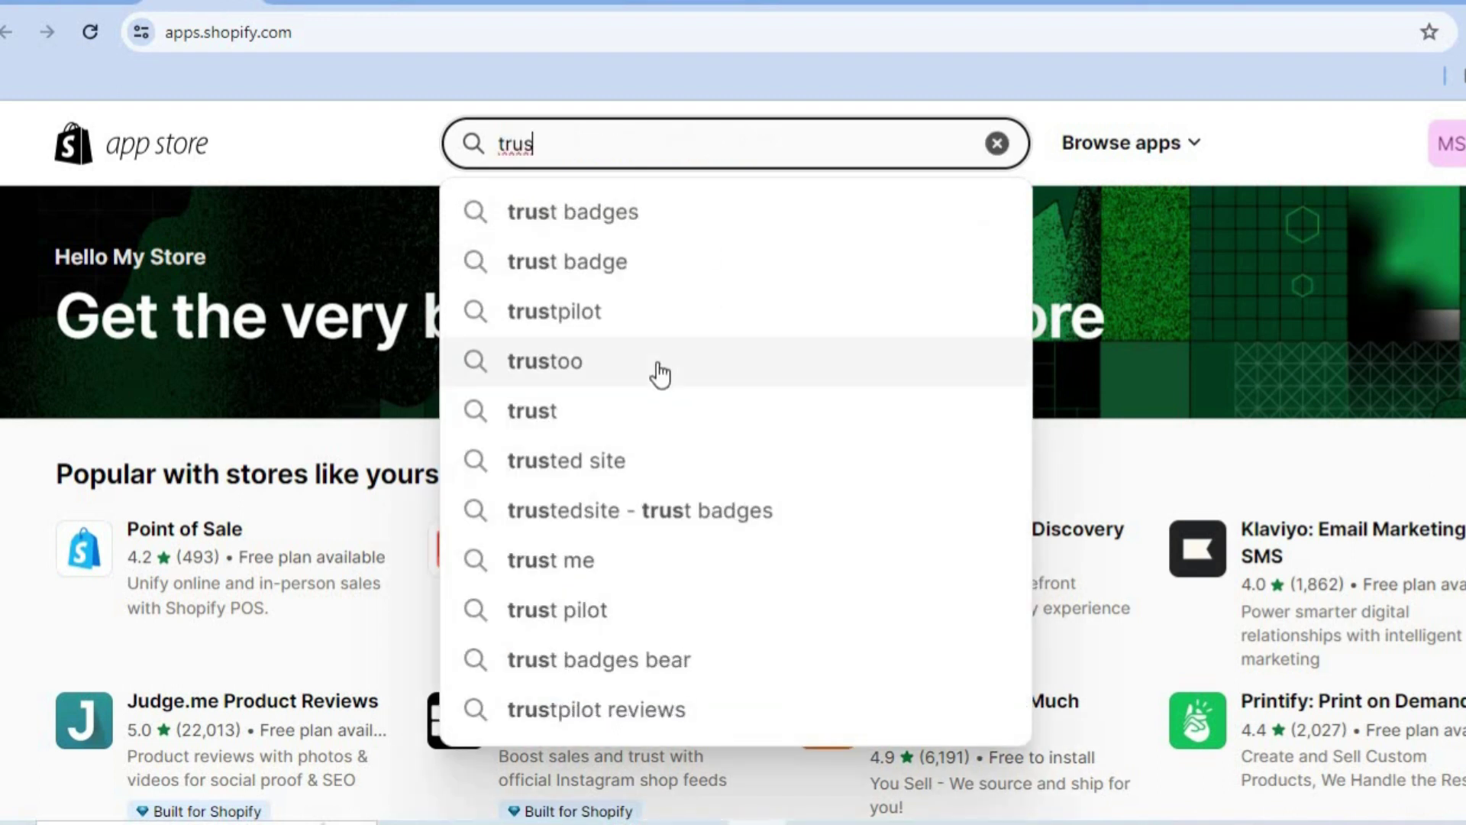
left_click(656, 362)
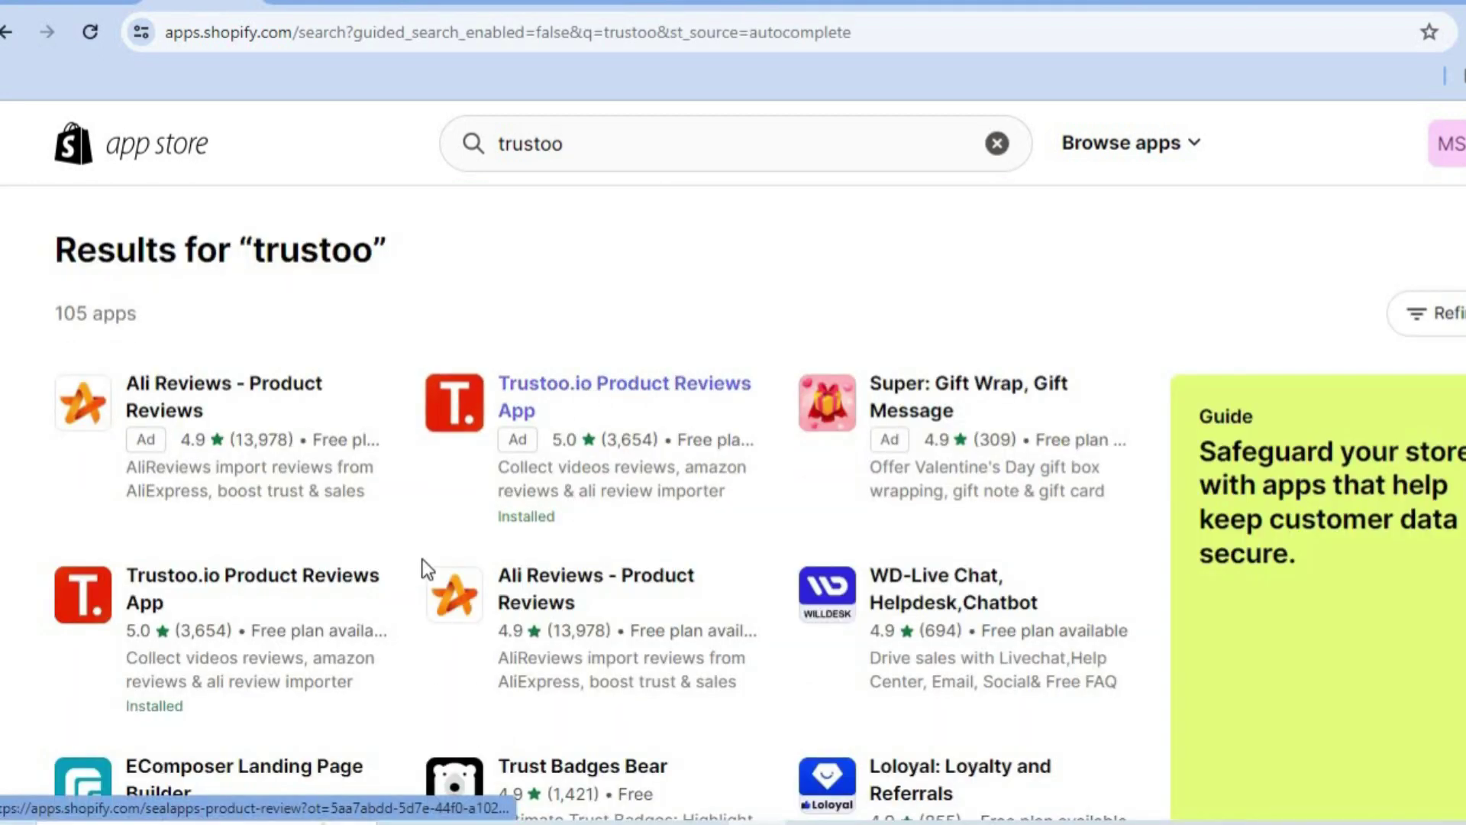
left_click(292, 586)
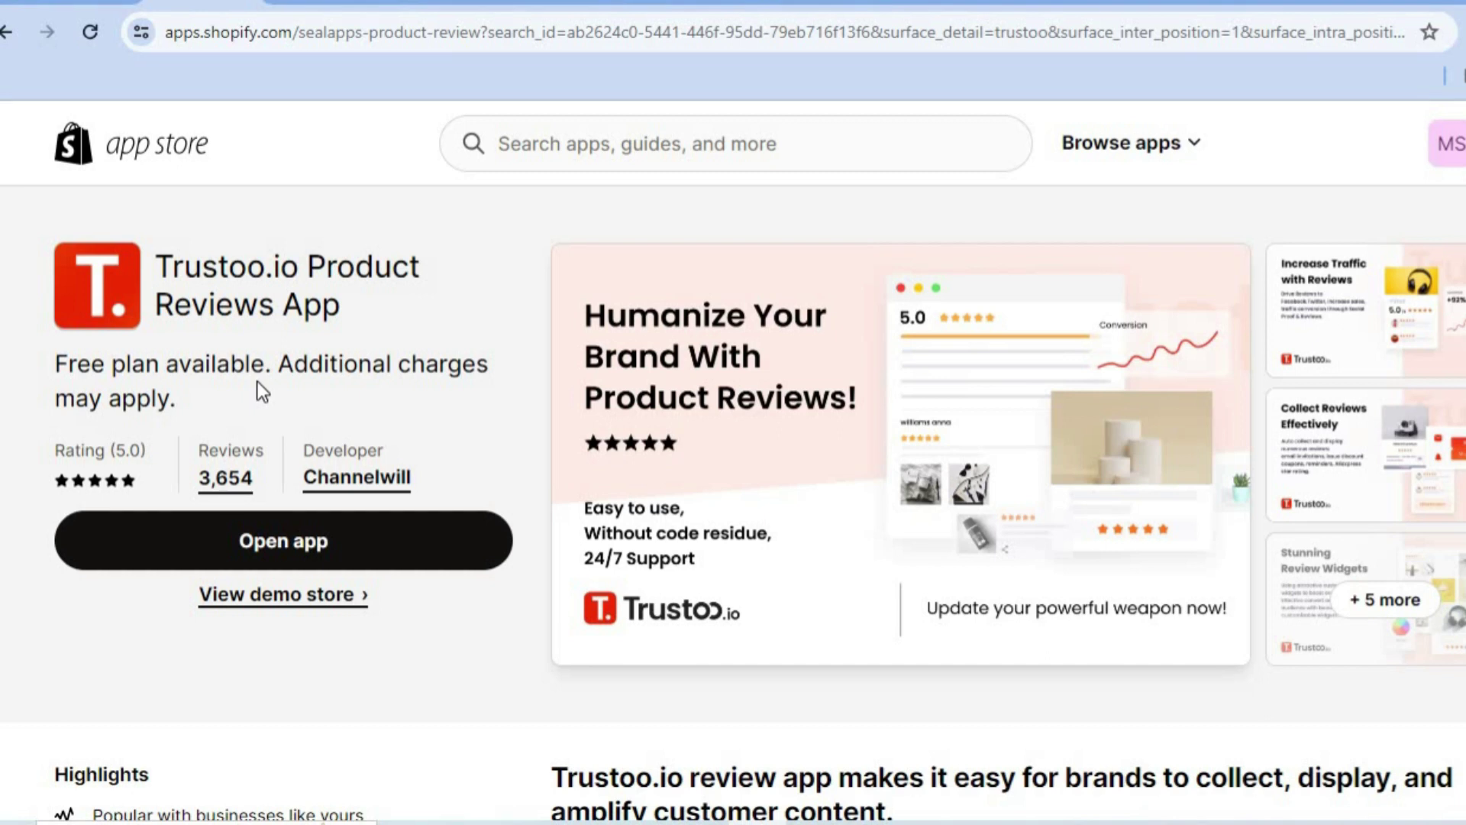
- Launch Trustoo.io from its listing and view its Reviews list
left_click(285, 544)
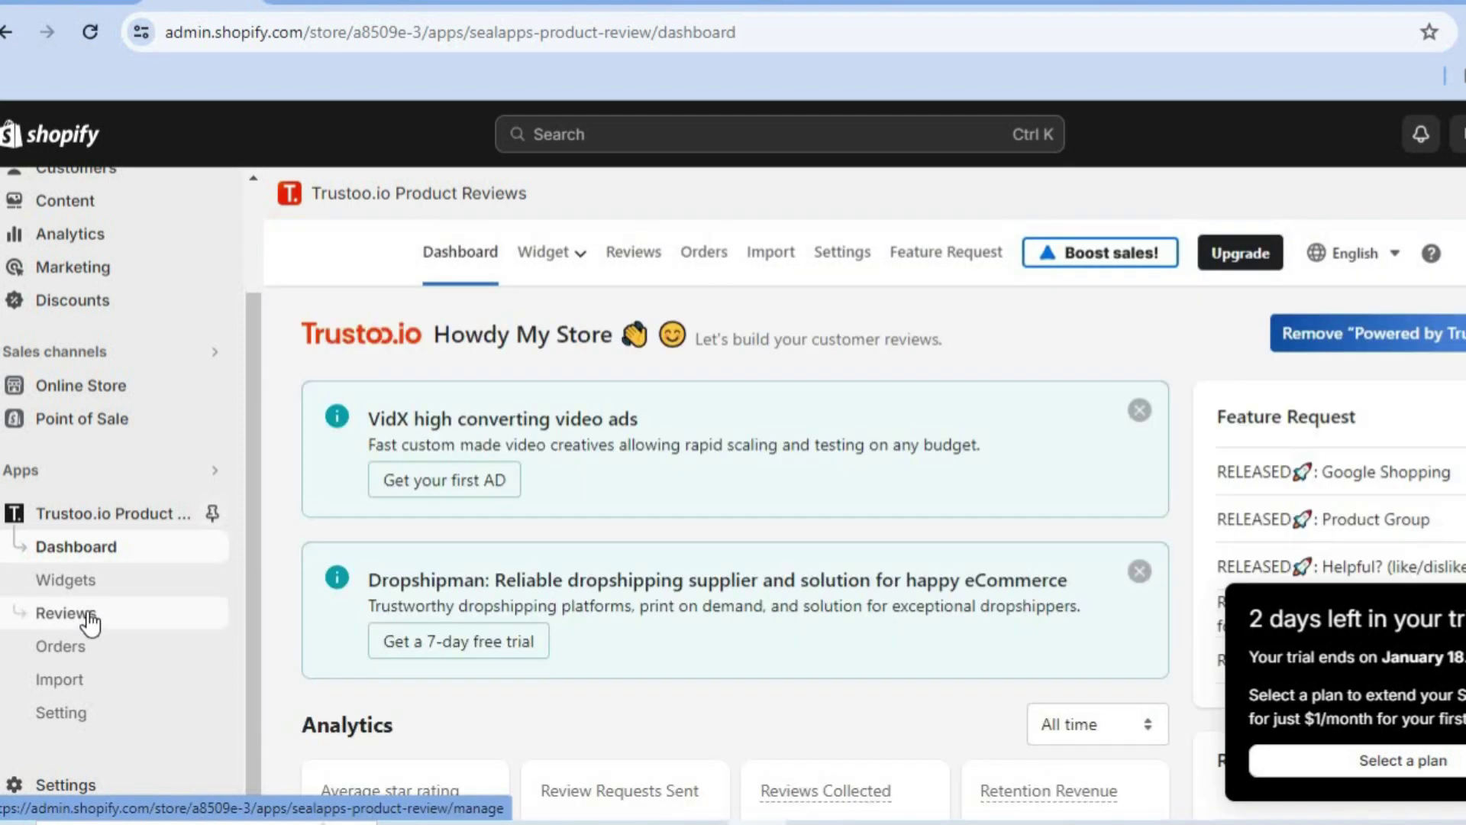
left_click(88, 619)
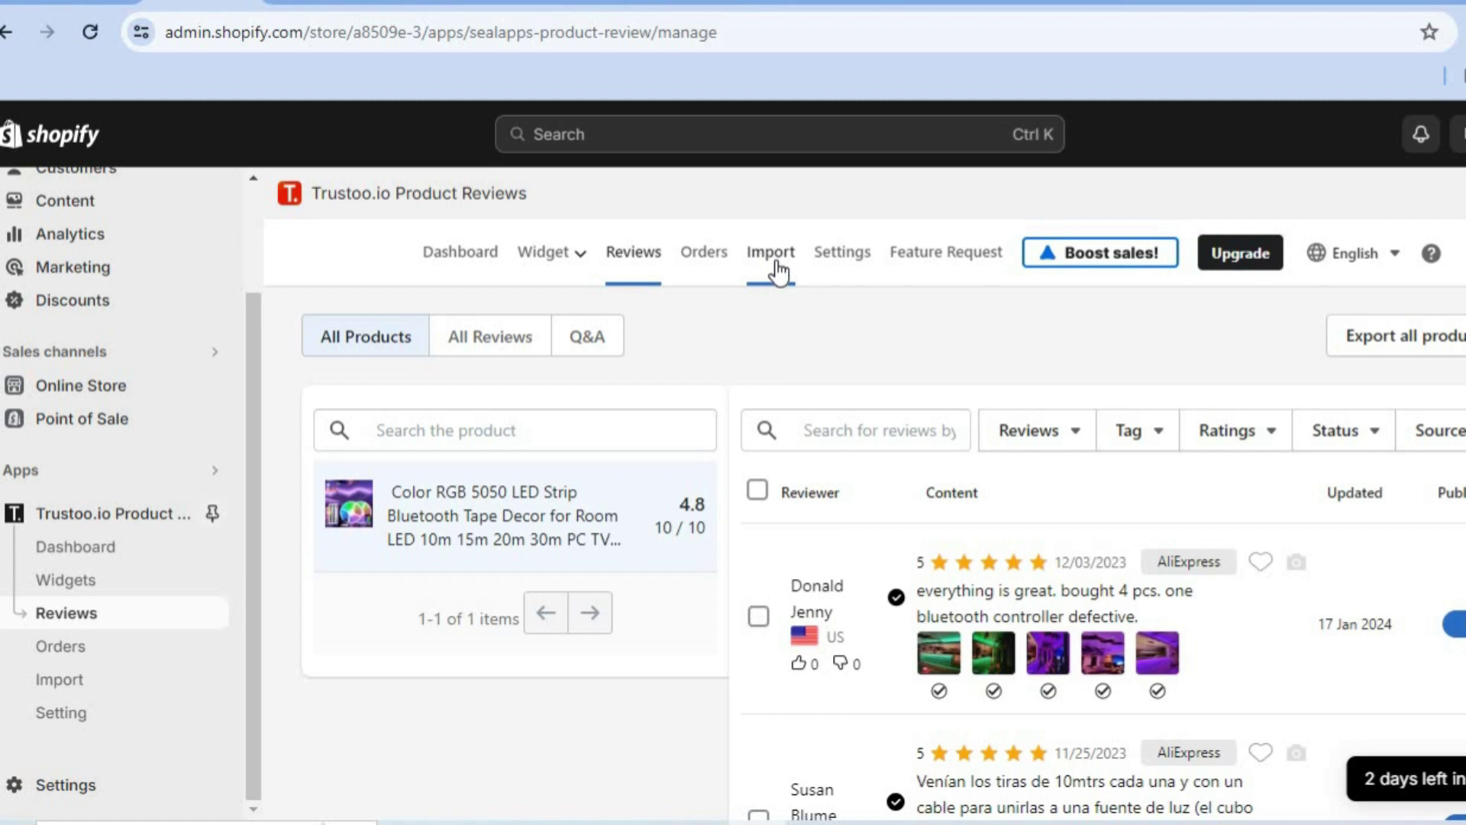
- Switch to Import and start an AliExpress review import for the LED strip product
left_click(771, 252)
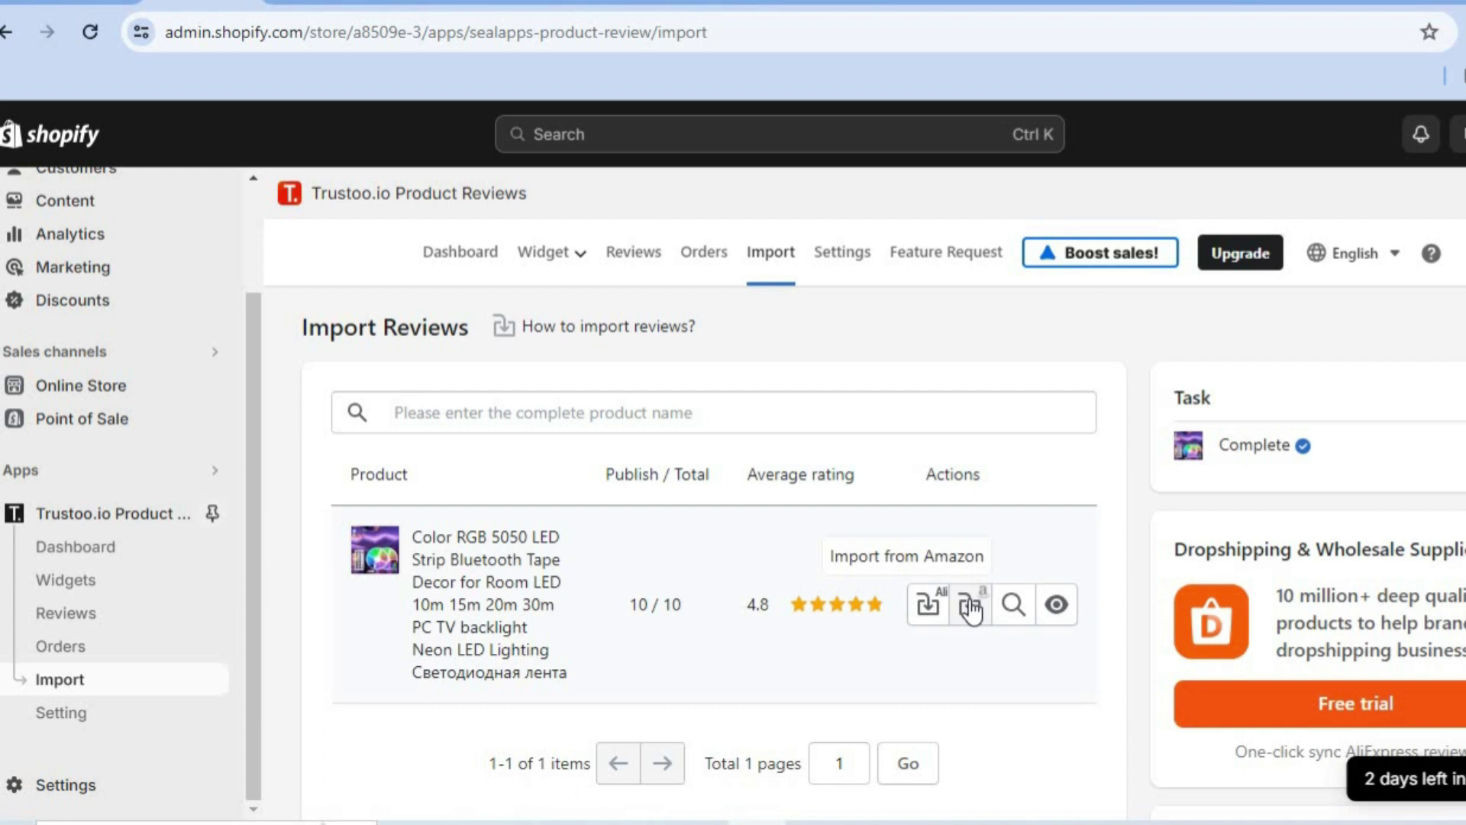
left_click(927, 605)
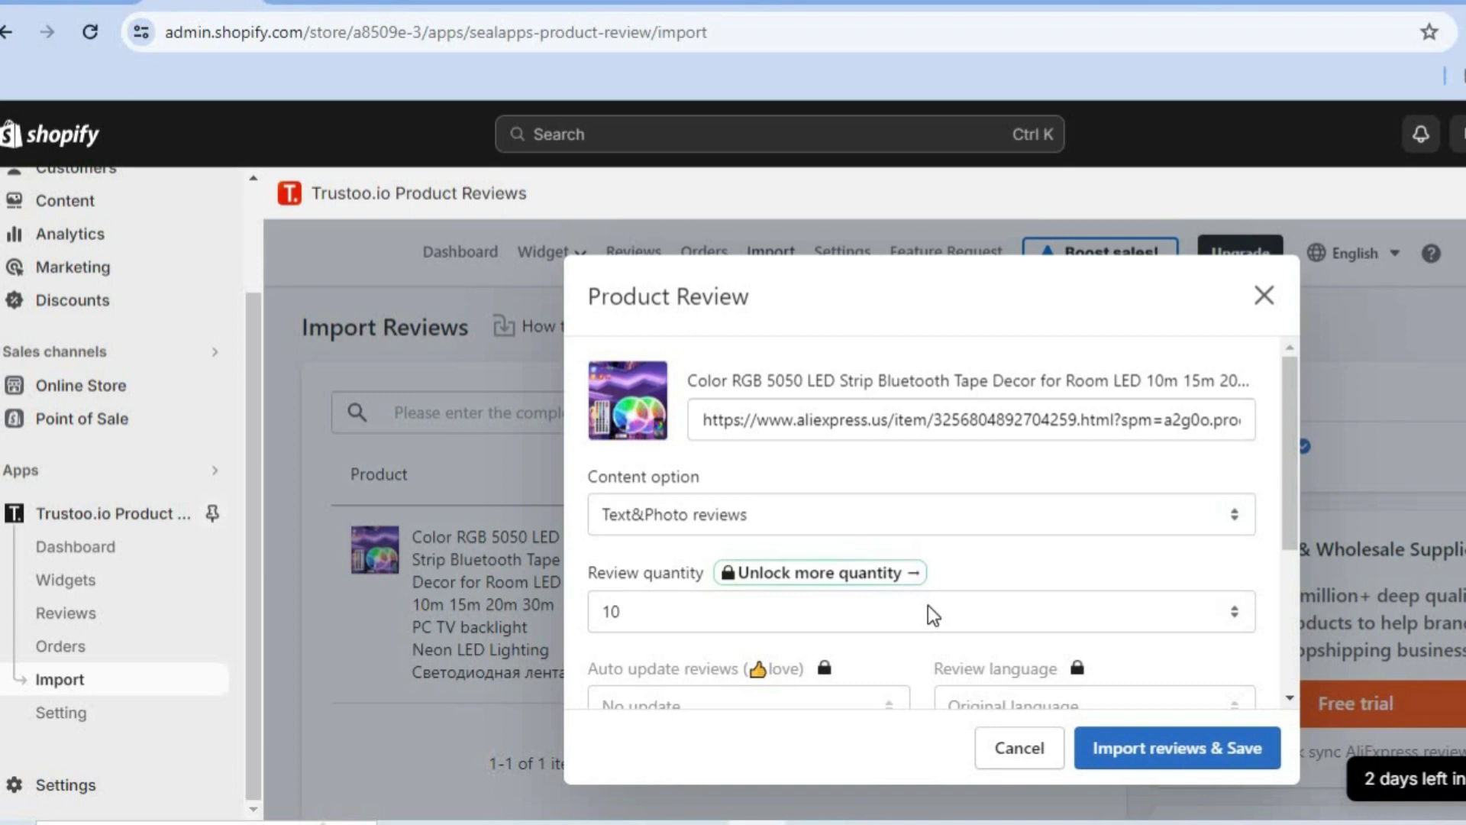
- Copy the LED strip's AliExpress page address and return to the Trustoo import dialog
left_click(780, 3)
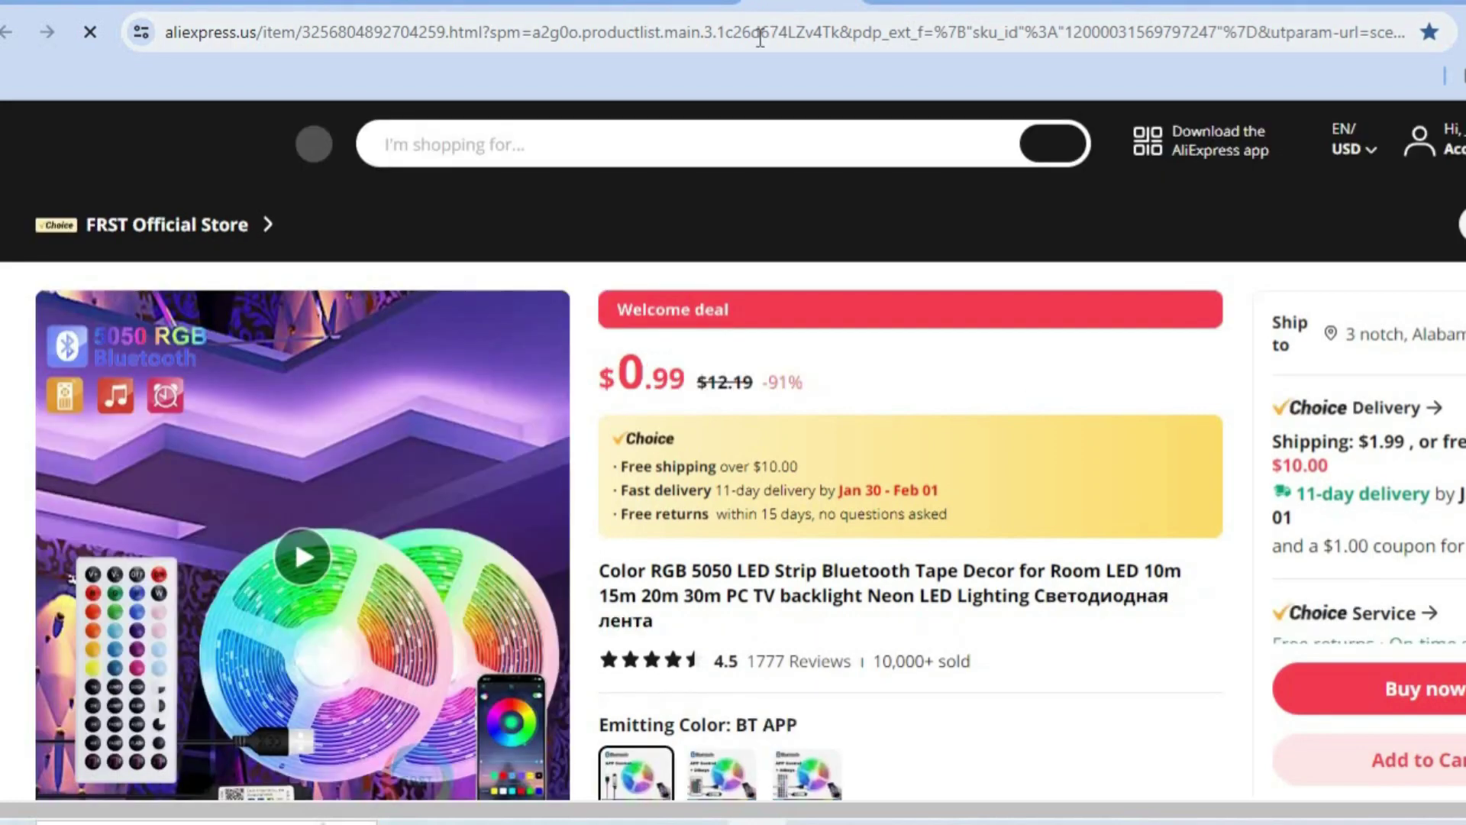
left_click(760, 39)
right_click(758, 38)
left_click(844, 264)
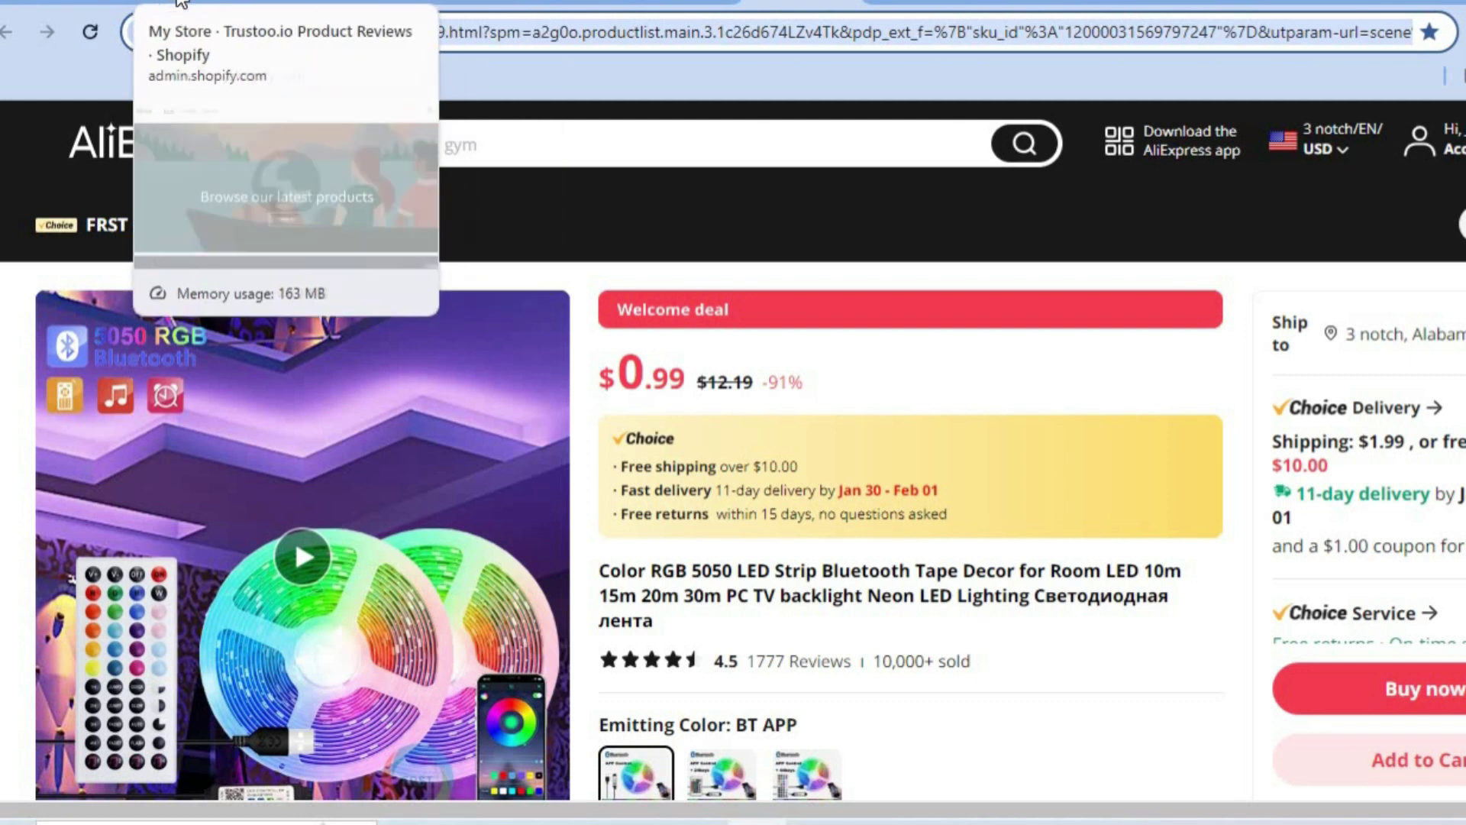
left_click(181, 5)
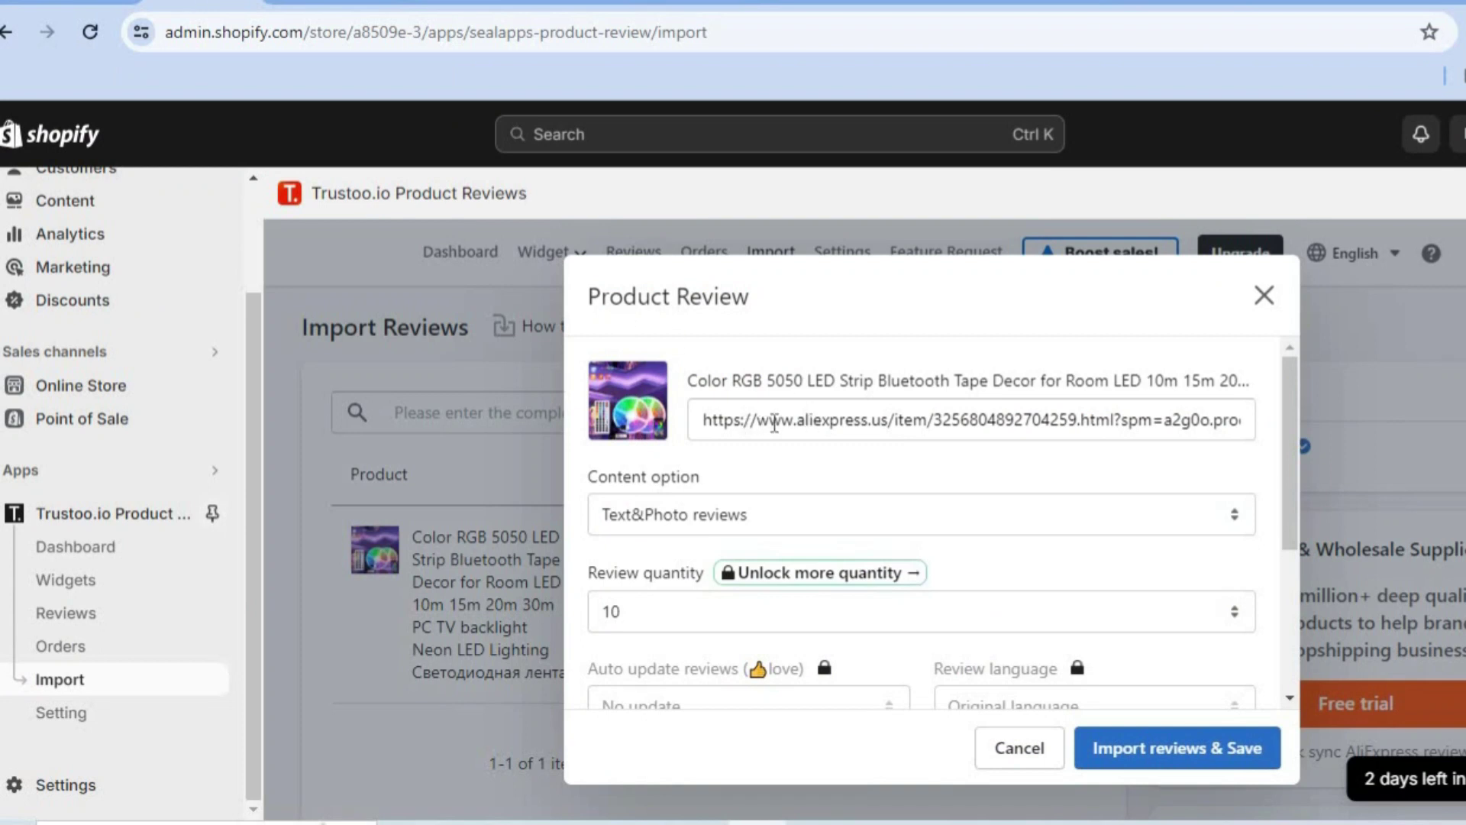
- Keep Text&Photo reviews as the content option and close the Product Review import dialog
left_click(891, 516)
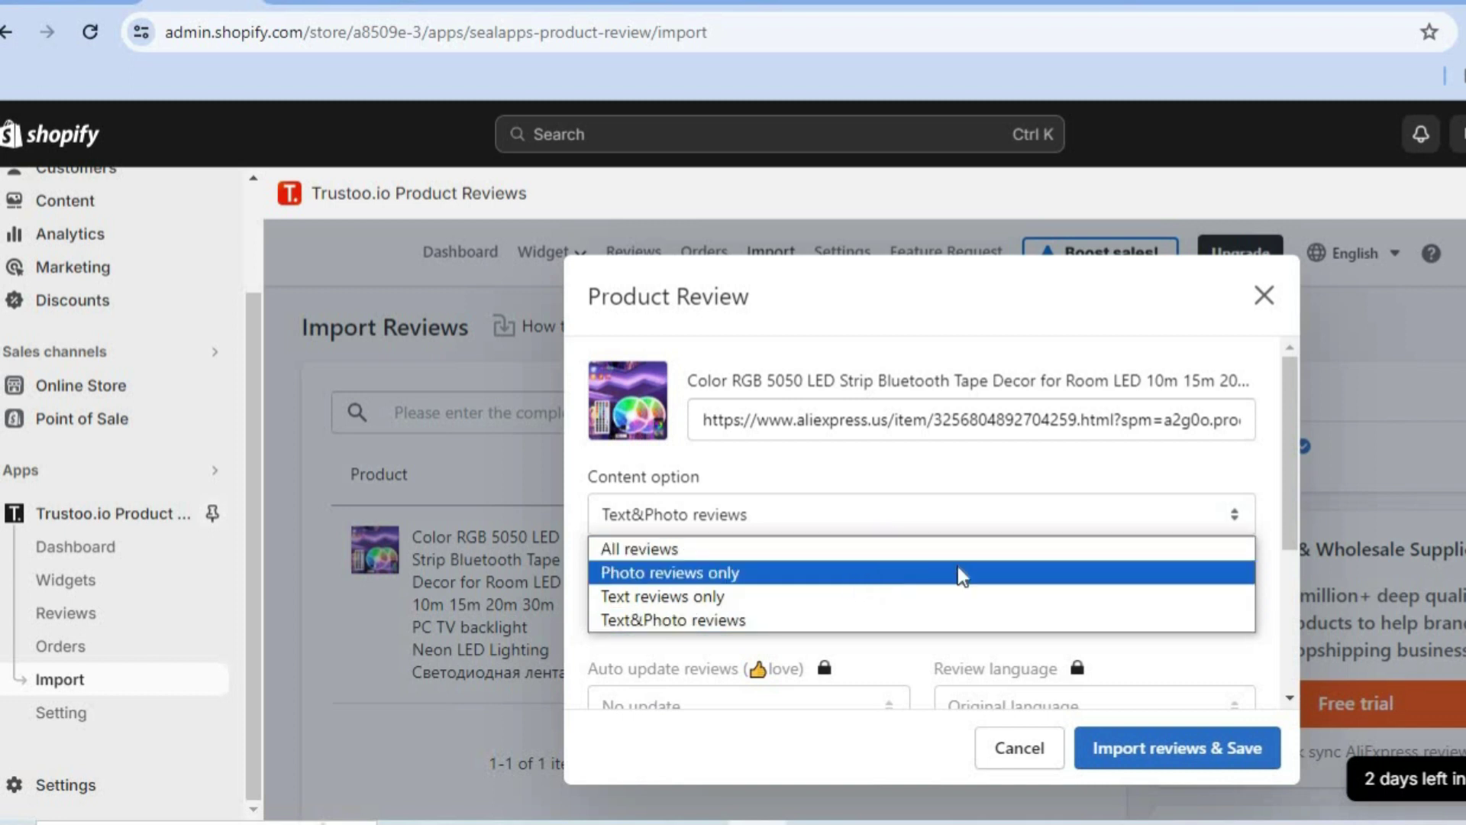
left_click(1119, 466)
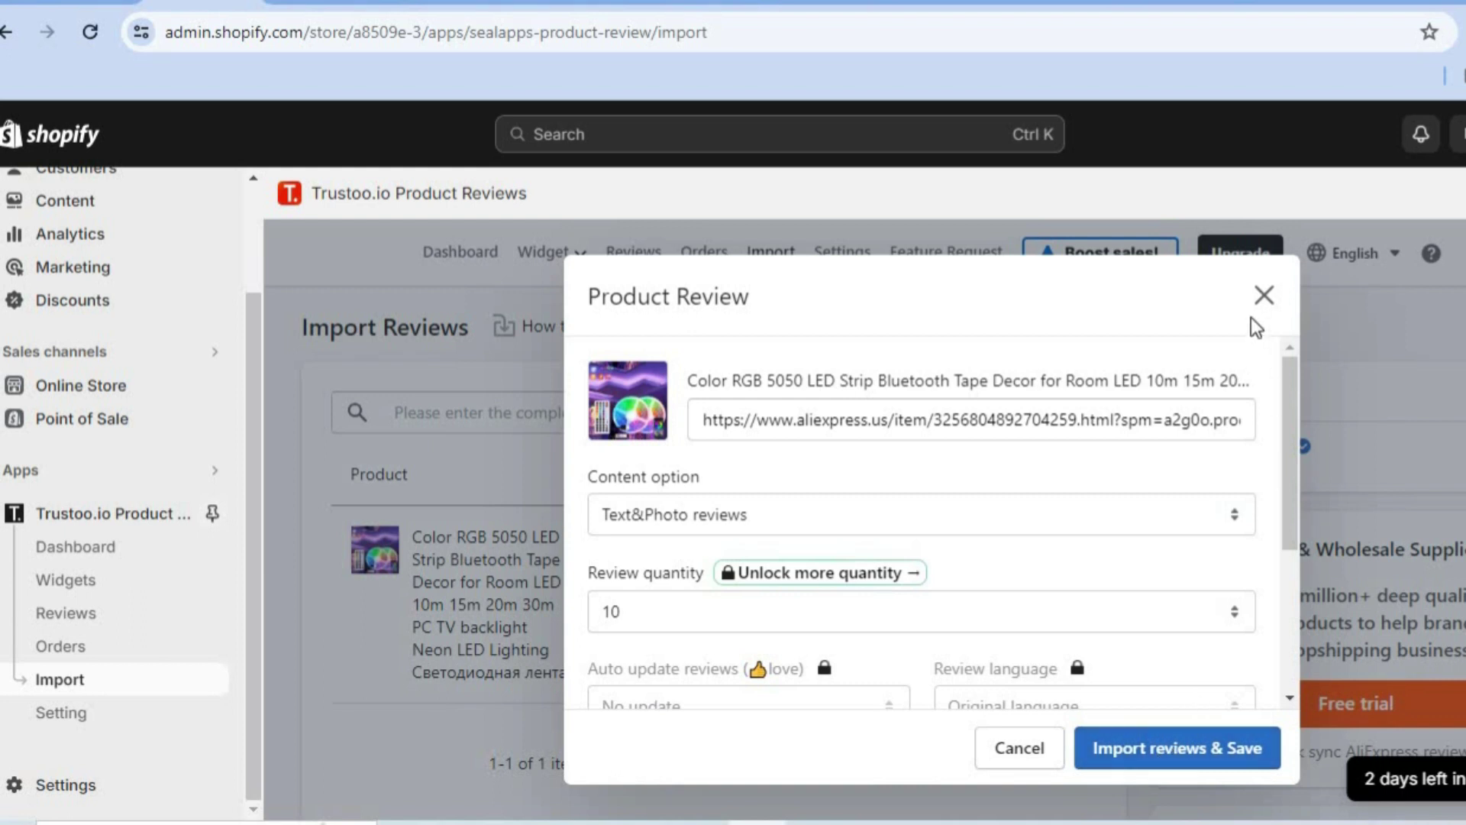
left_click(1263, 296)
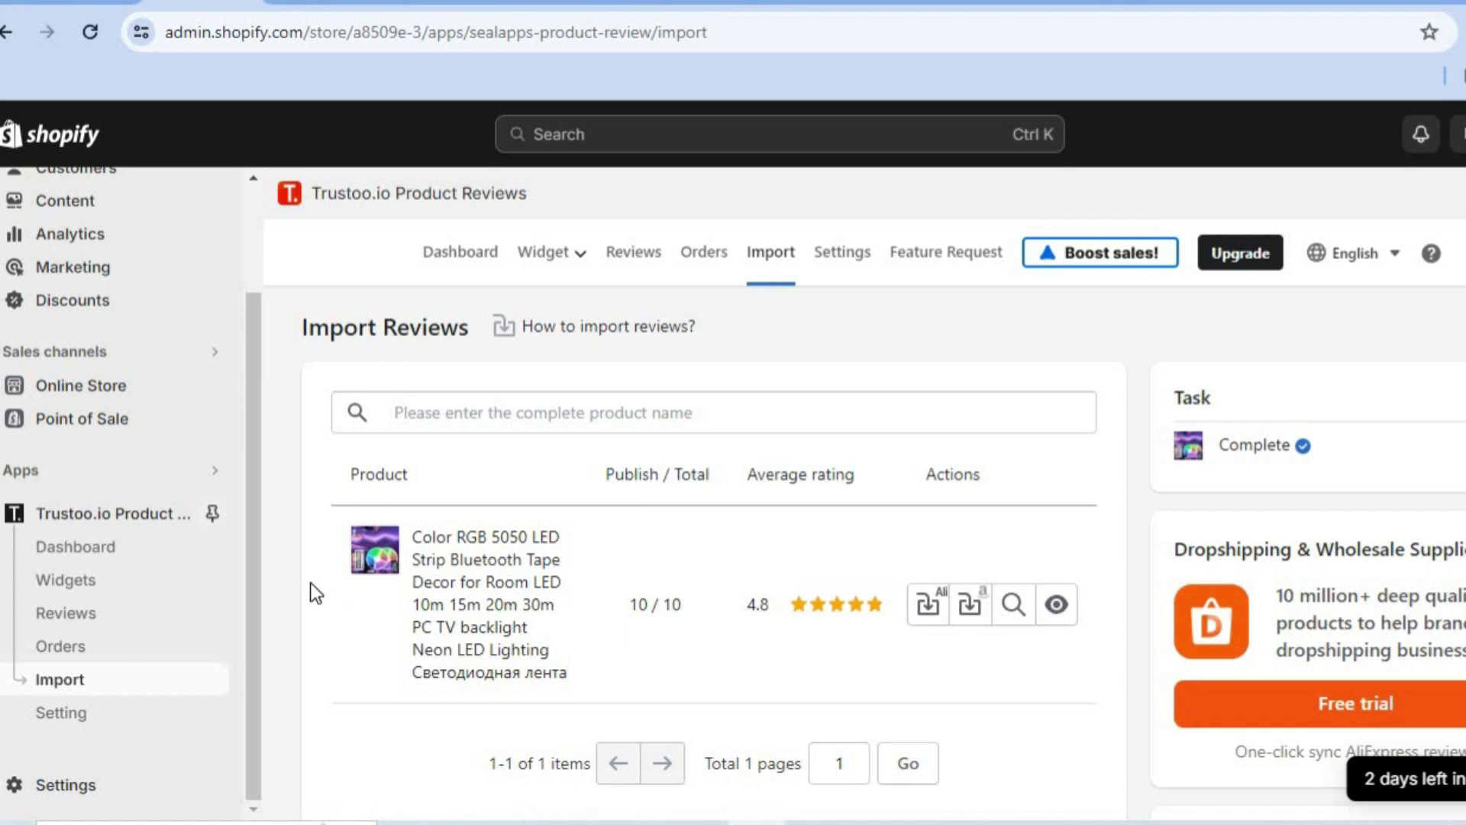
- From Online Store's themes page, open the Dawn theme in the editor via Customize
left_click(113, 397)
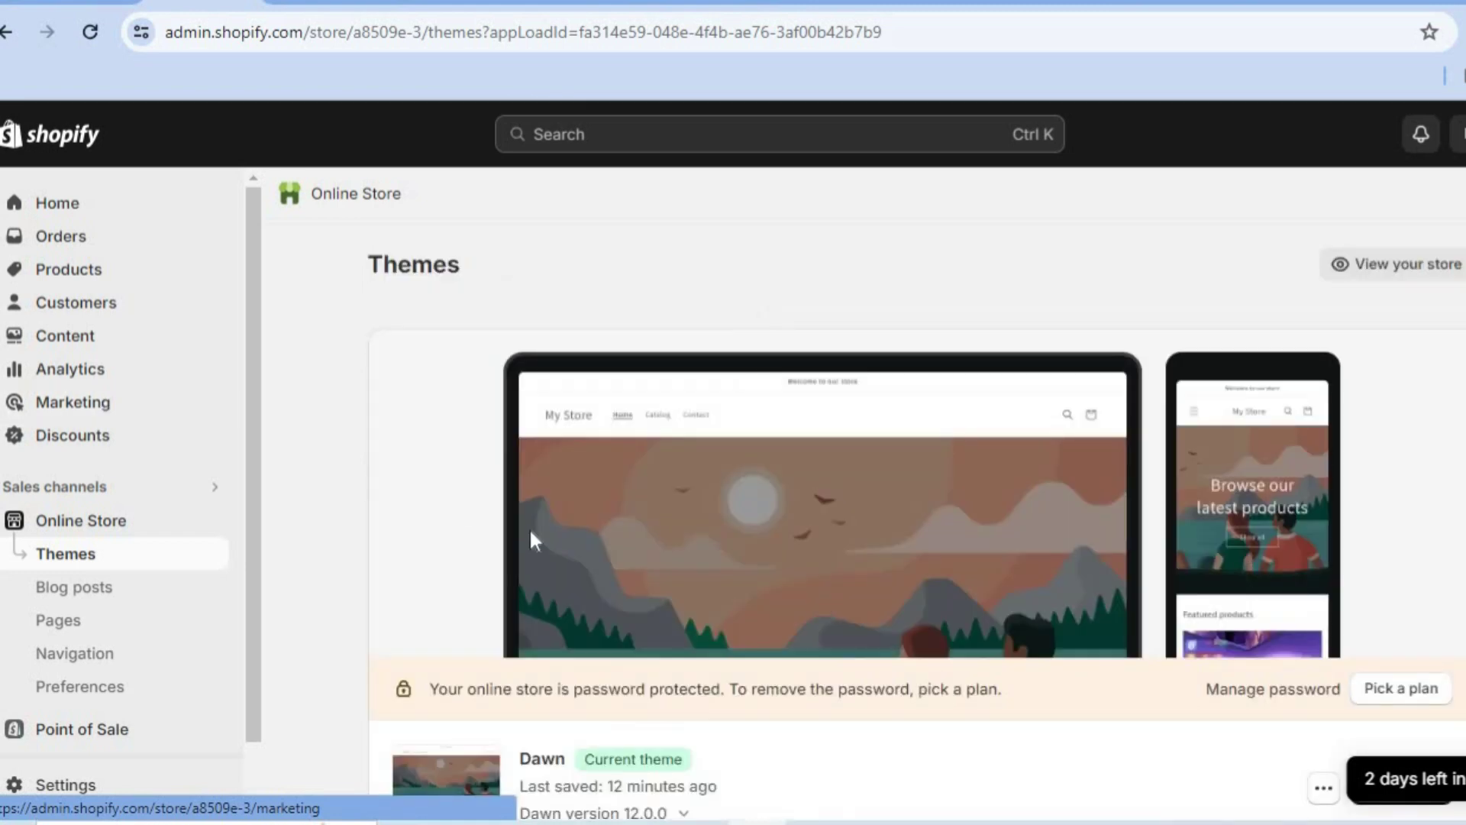
scroll(916, 489, "down", 4)
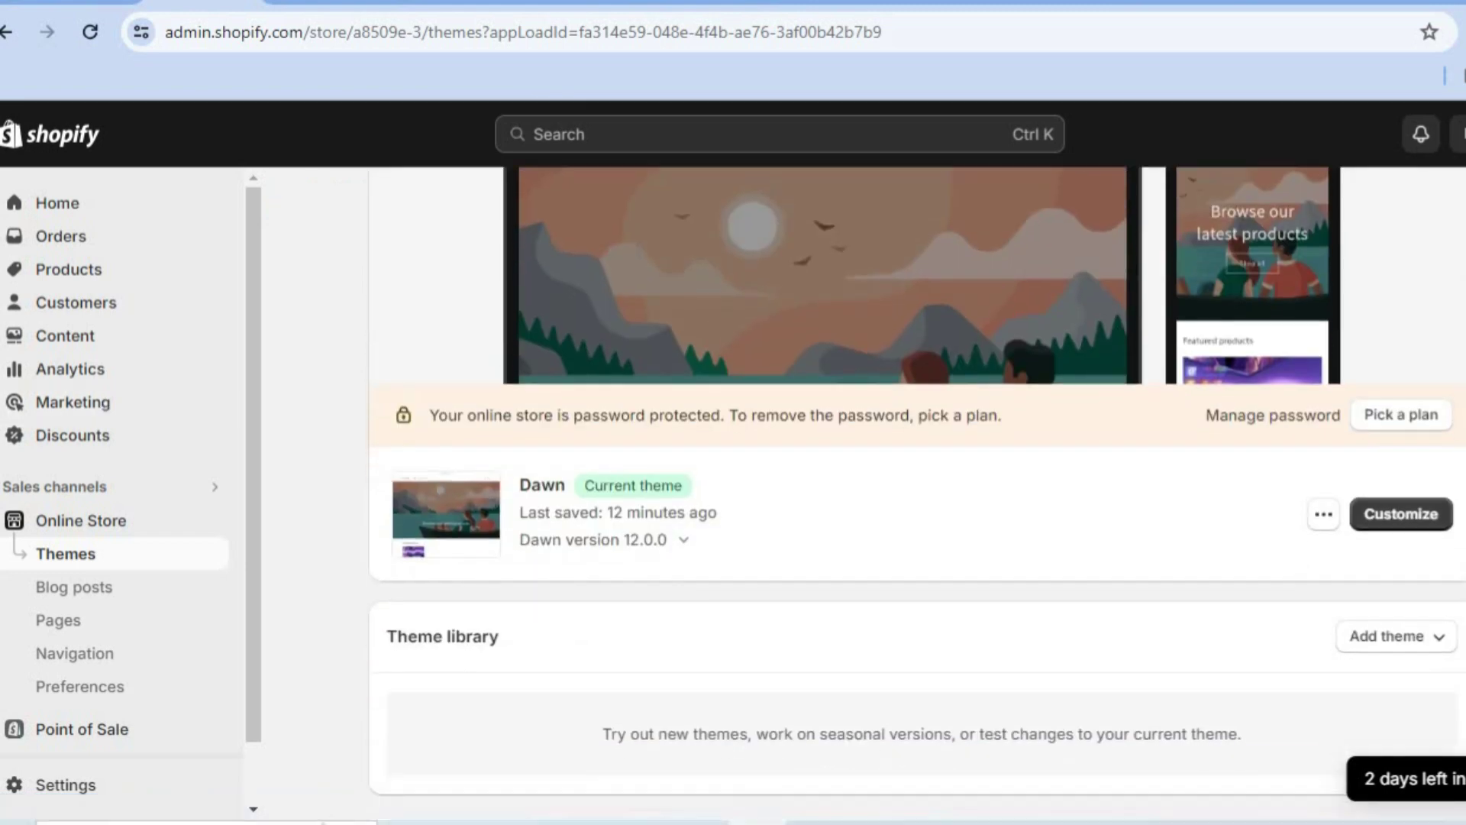
left_click(1418, 499)
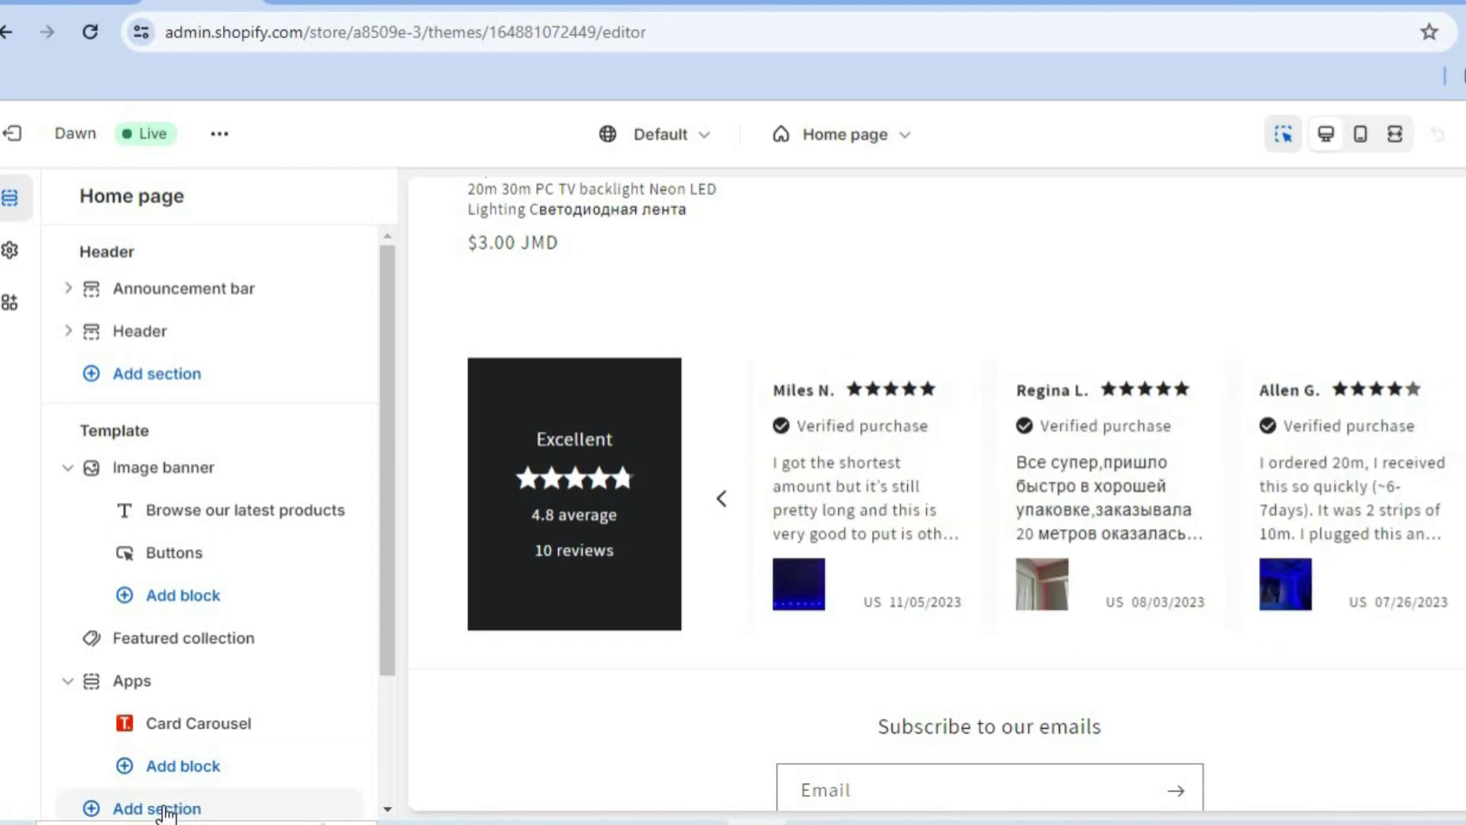
- Confirm Card Carousel appears under Add section's Apps tab, then close the picker unchanged
left_click(165, 809)
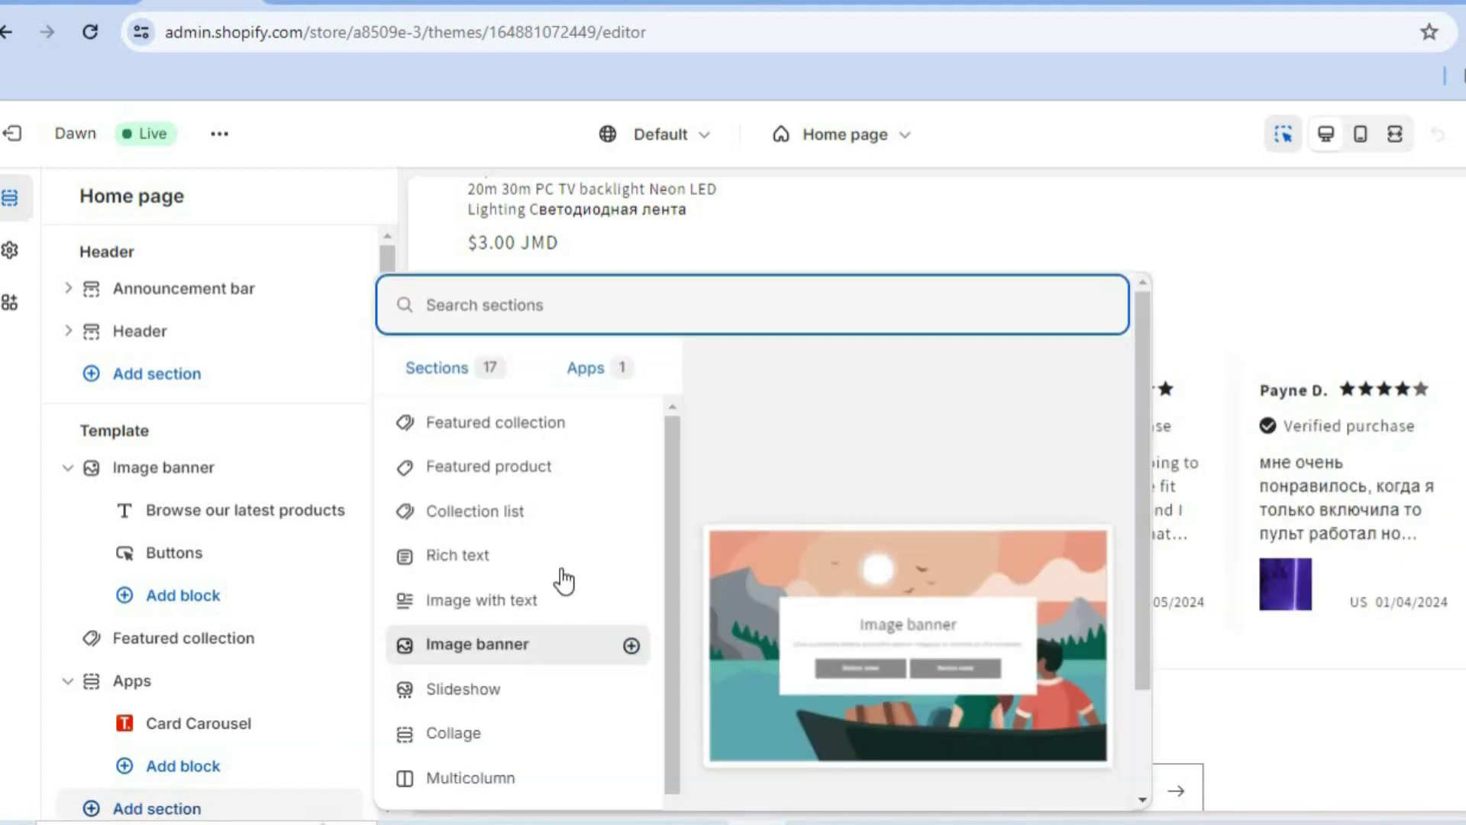
left_click(592, 380)
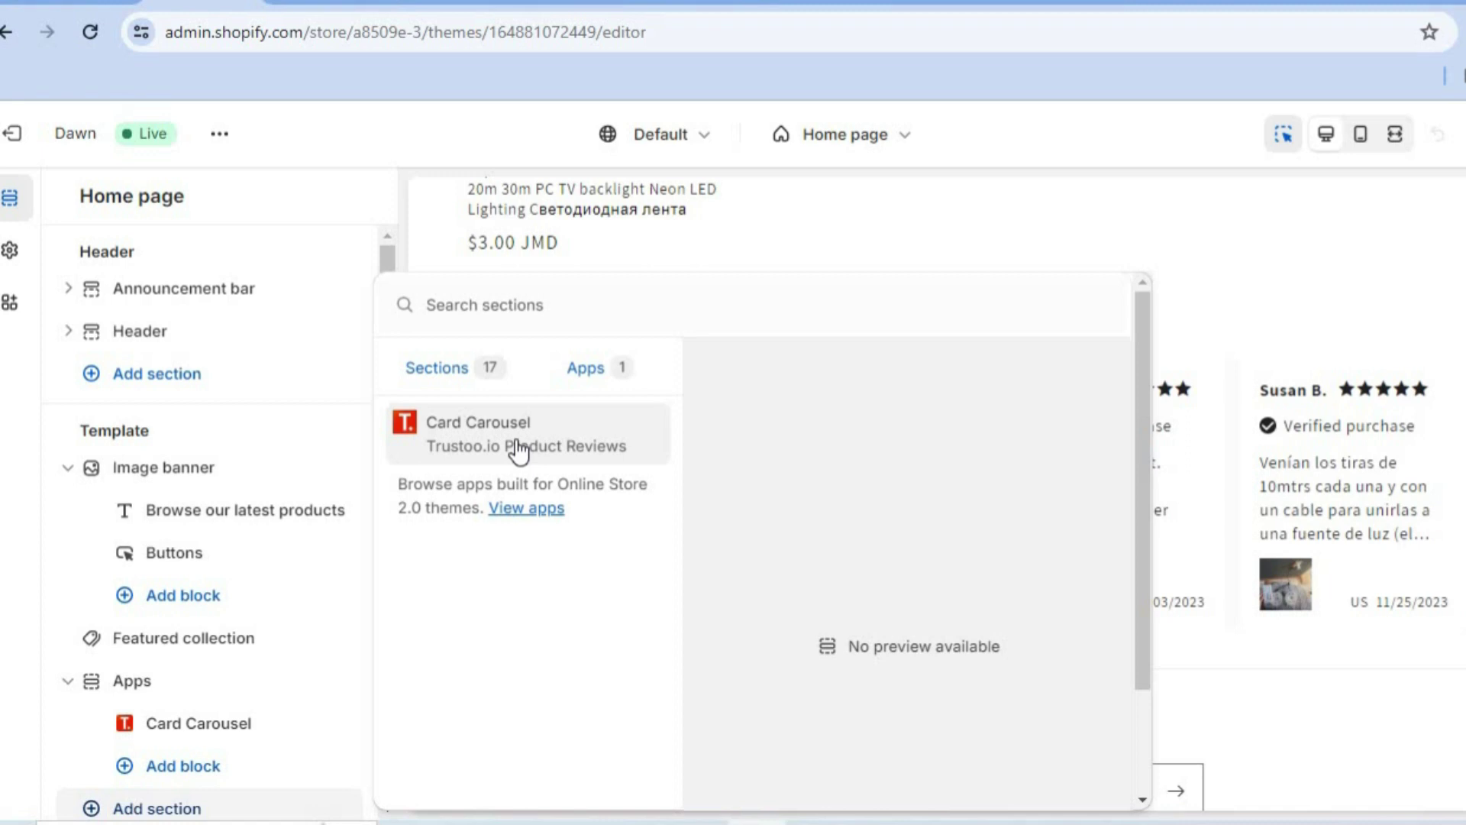
left_click(407, 212)
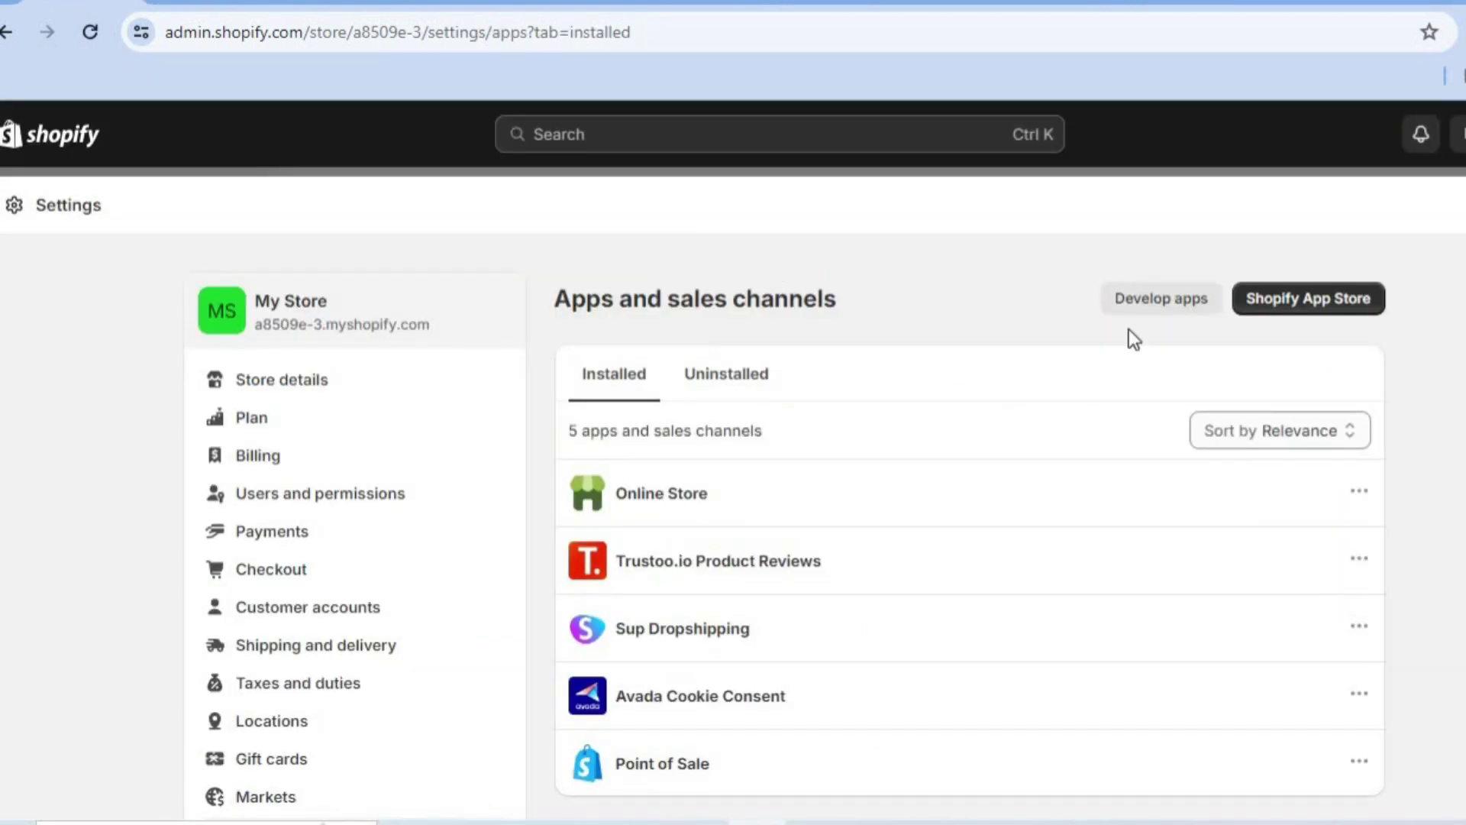
- Close Settings with Esc and open Trustoo.io Product Reviews from the Apps popup
key("Escape")
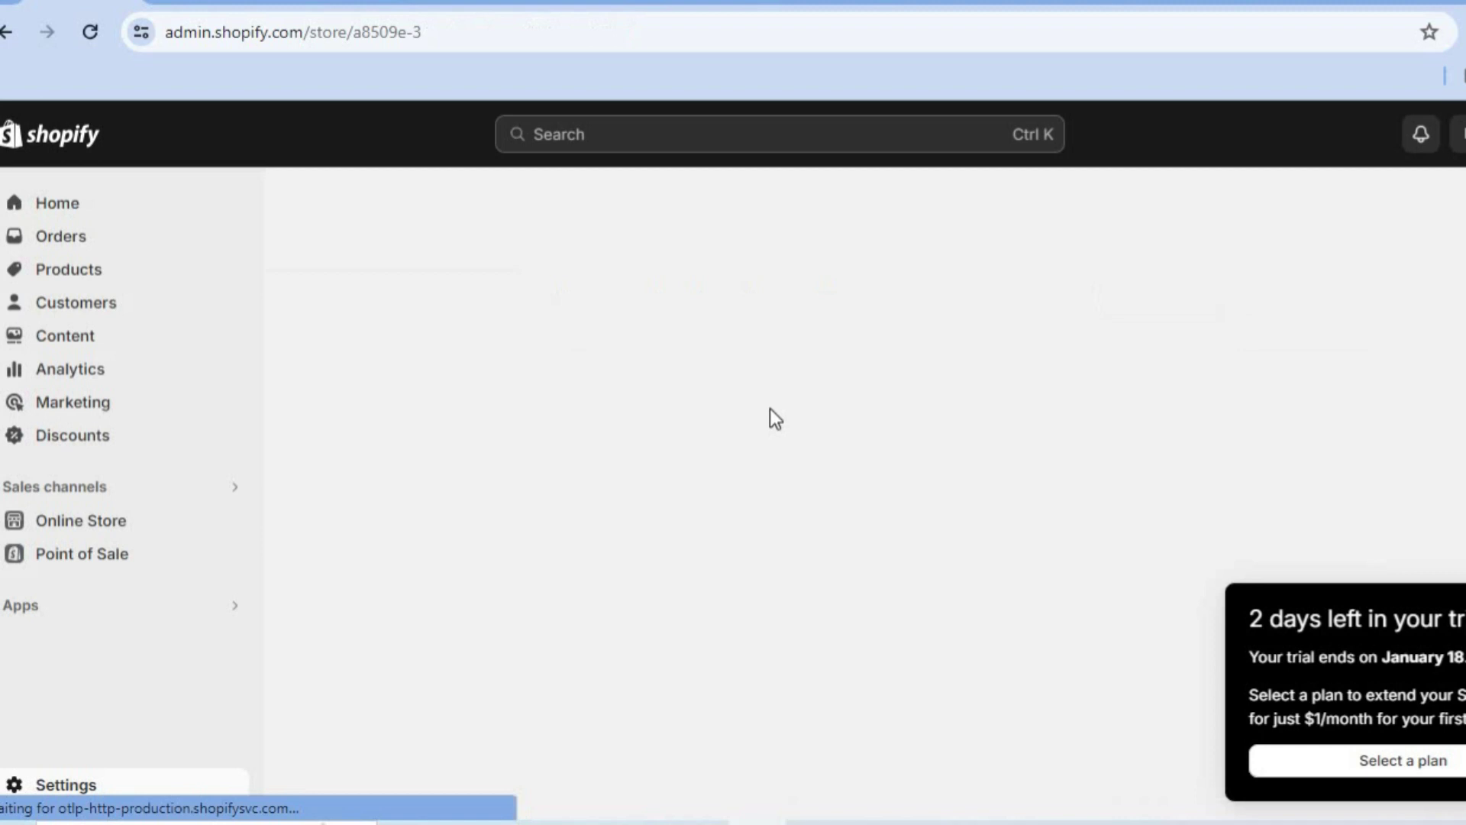
left_click(179, 607)
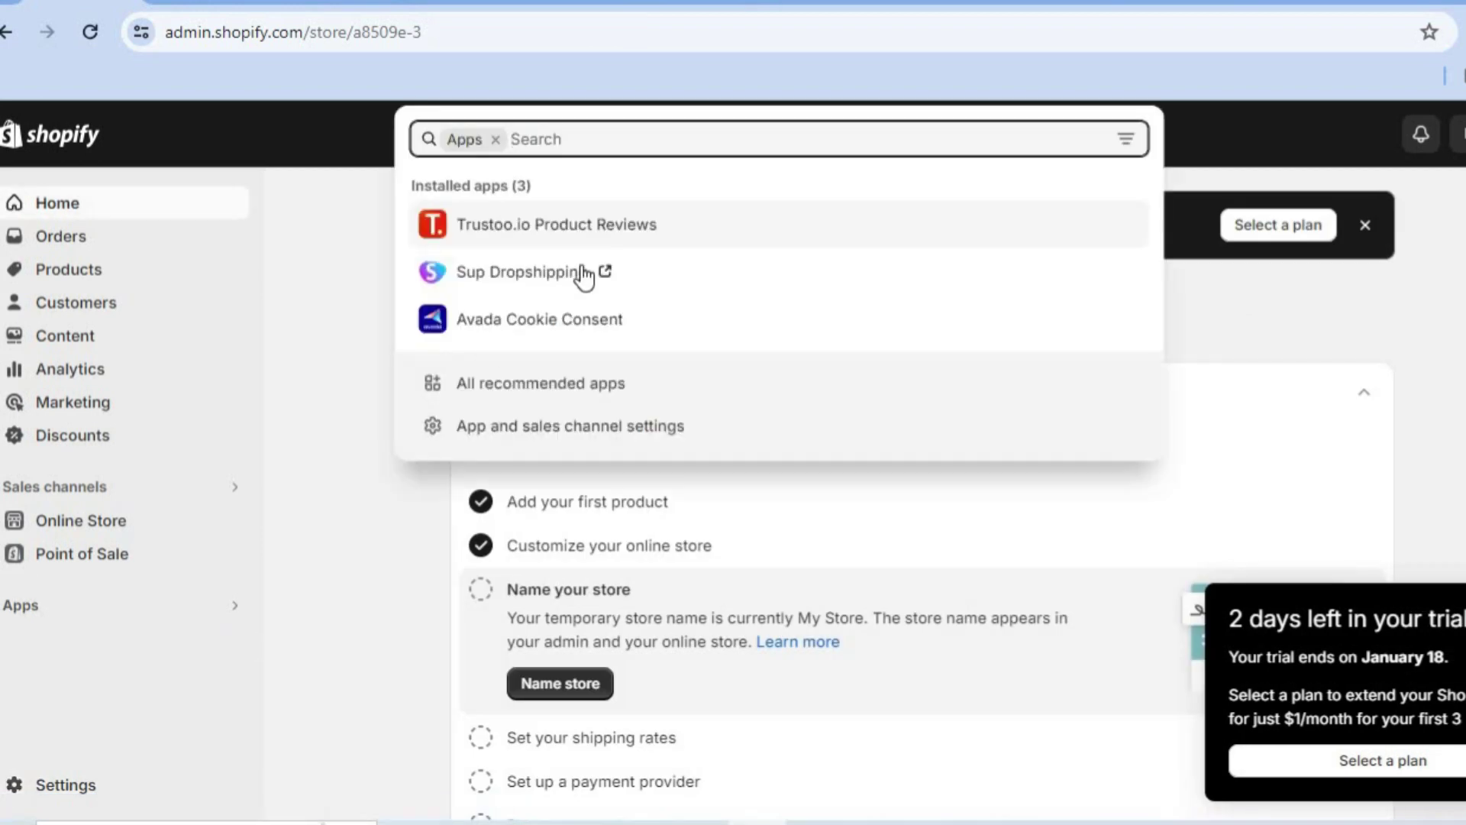
left_click(581, 232)
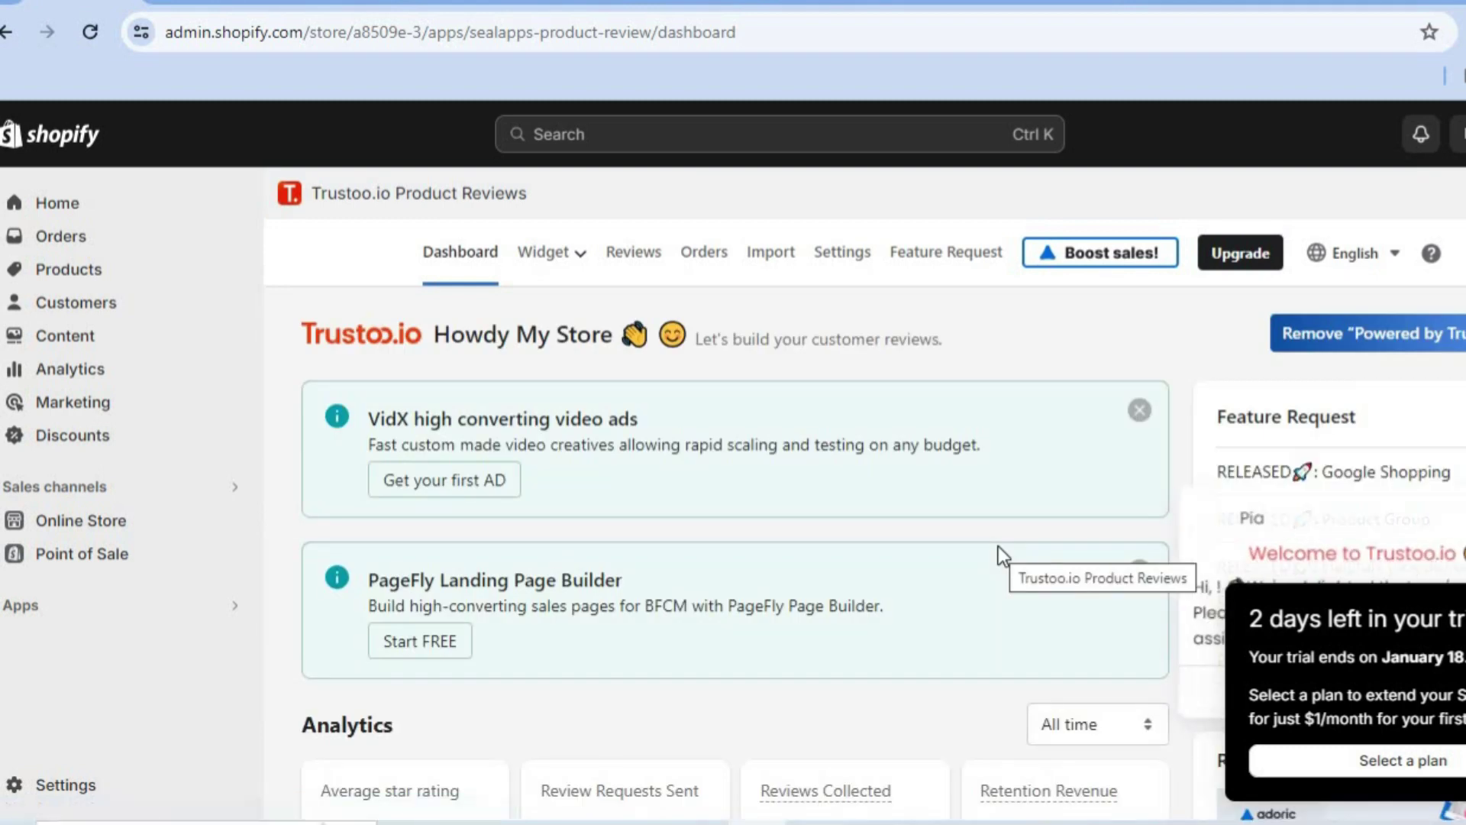
- Check in Trustoo.io settings that Enable app embeds shows Activated
left_click(566, 263)
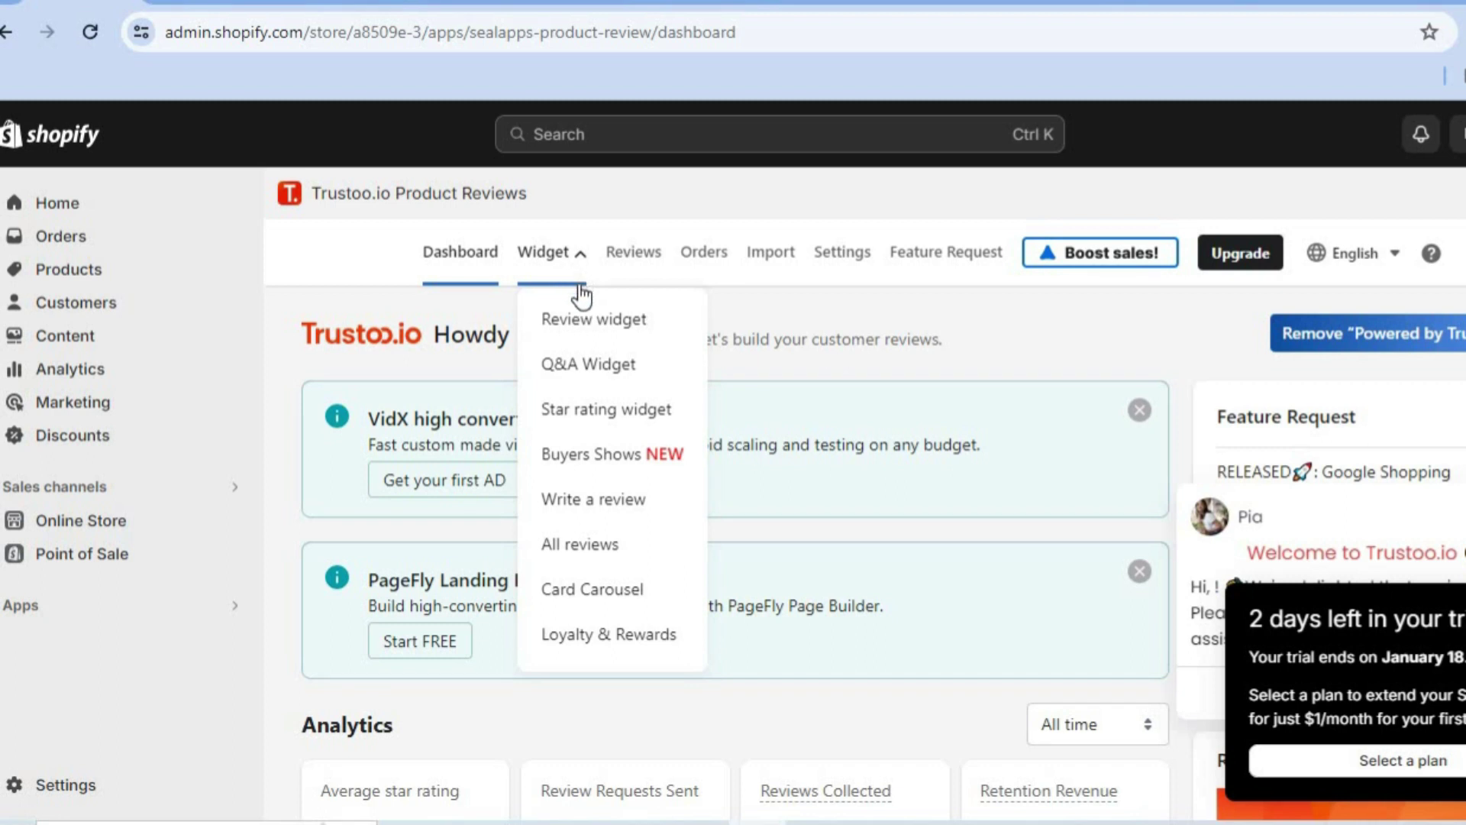
left_click(827, 265)
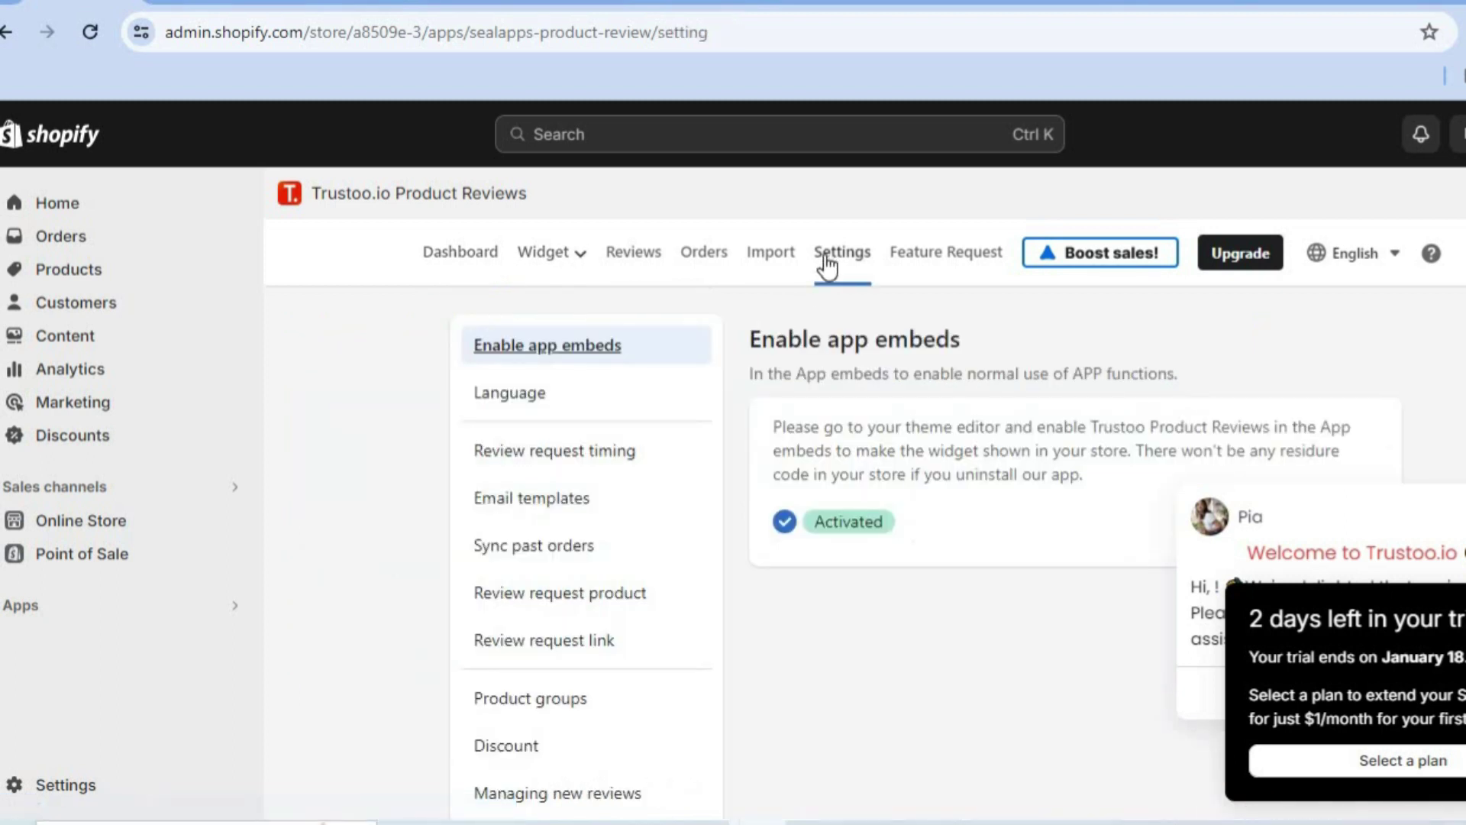